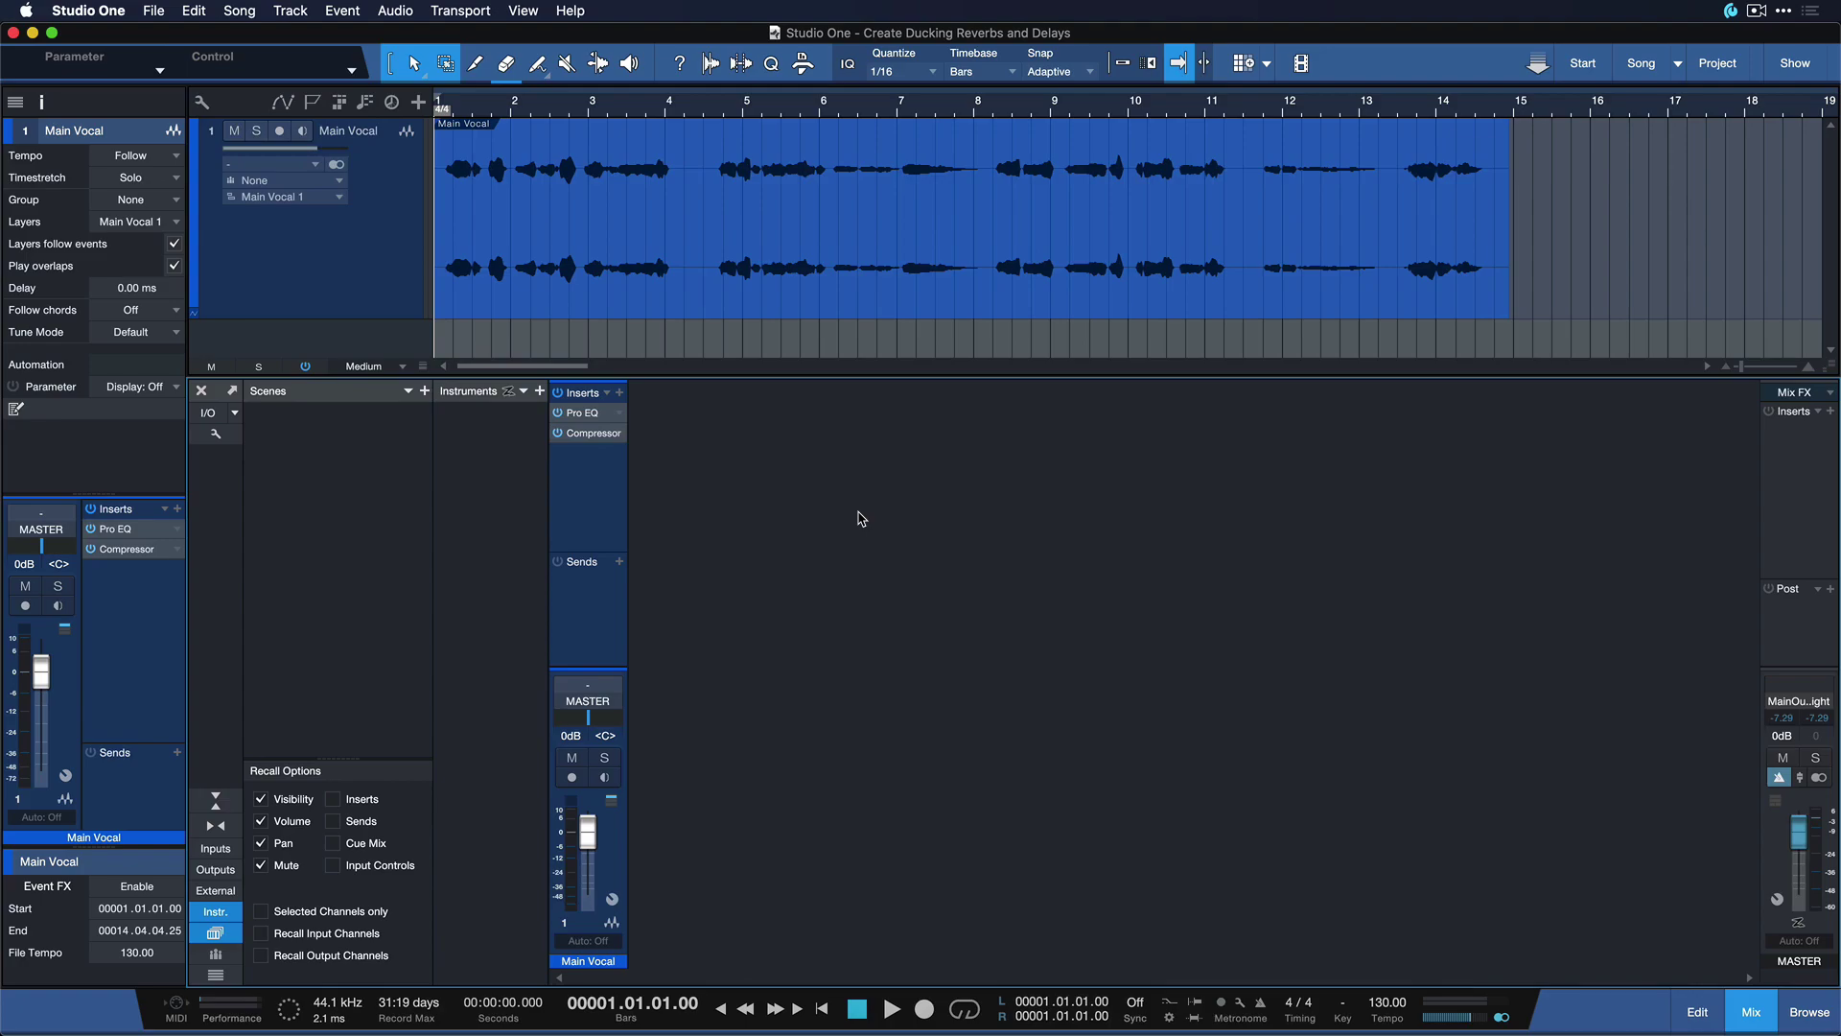
# Step: Play the song briefly to hear the Main Vocal, then stop playback
pyautogui.press('space')
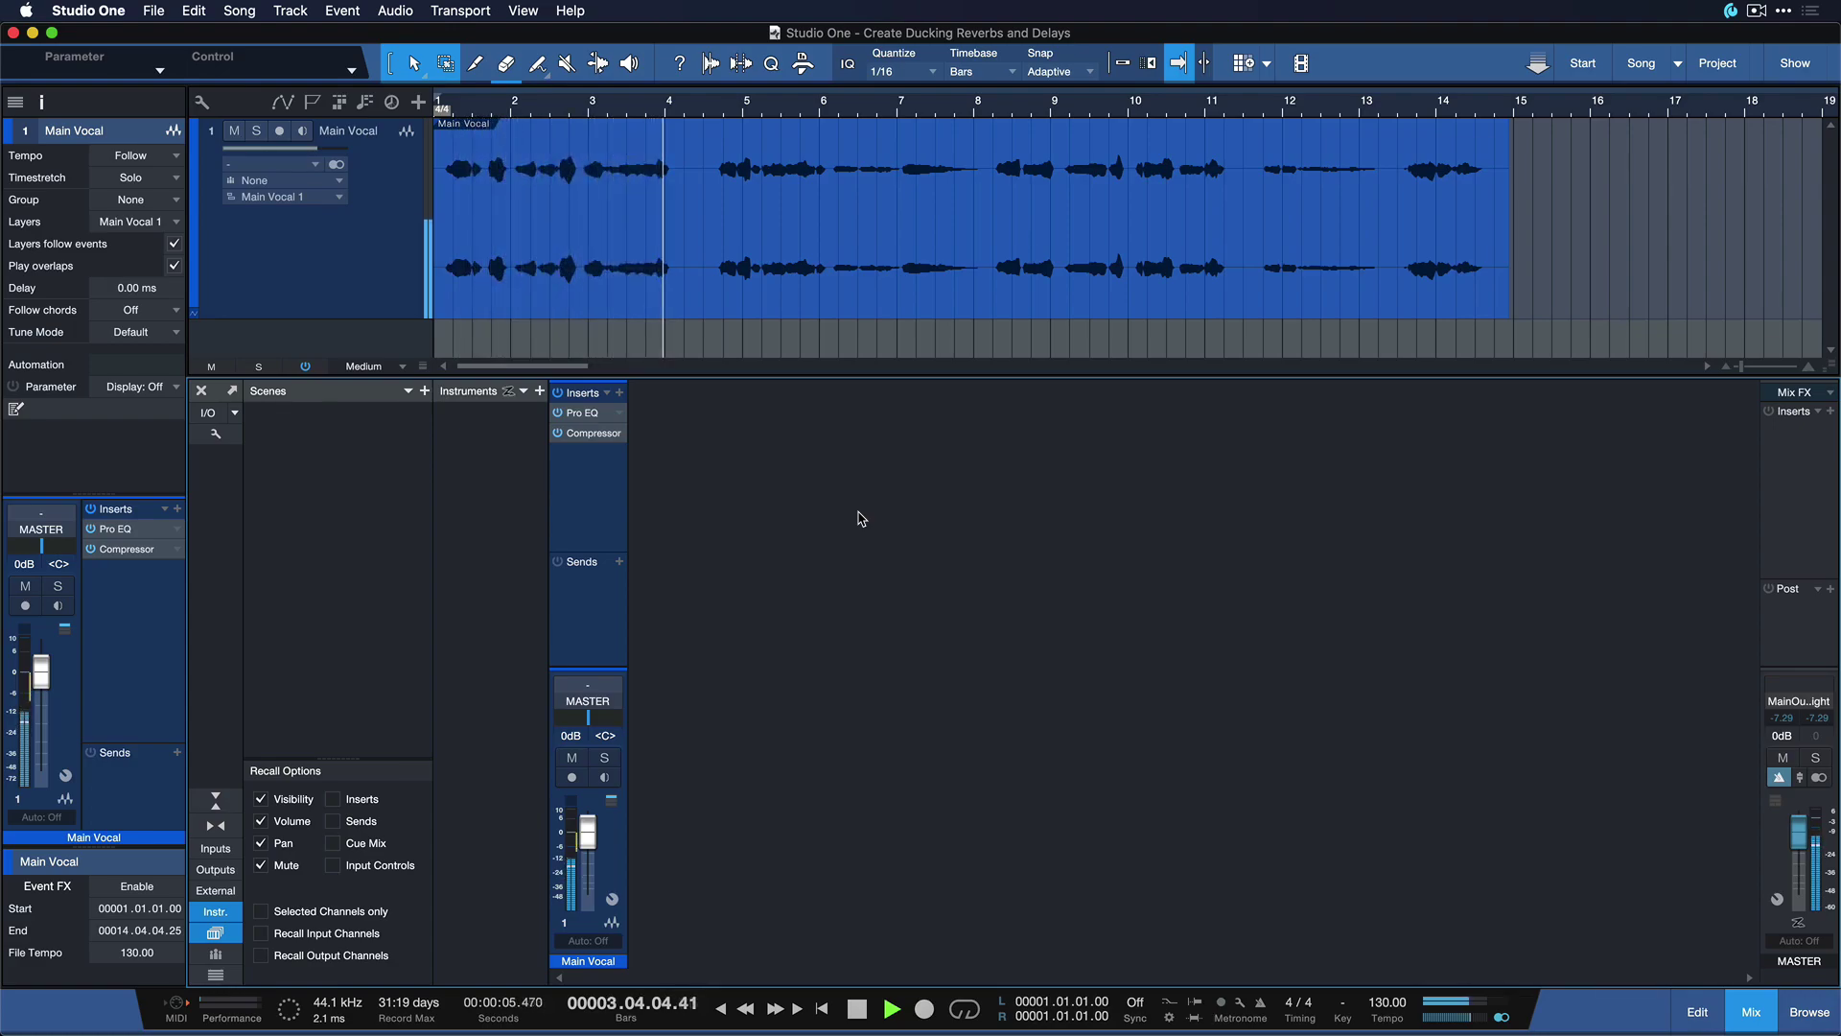
pyautogui.press('space')
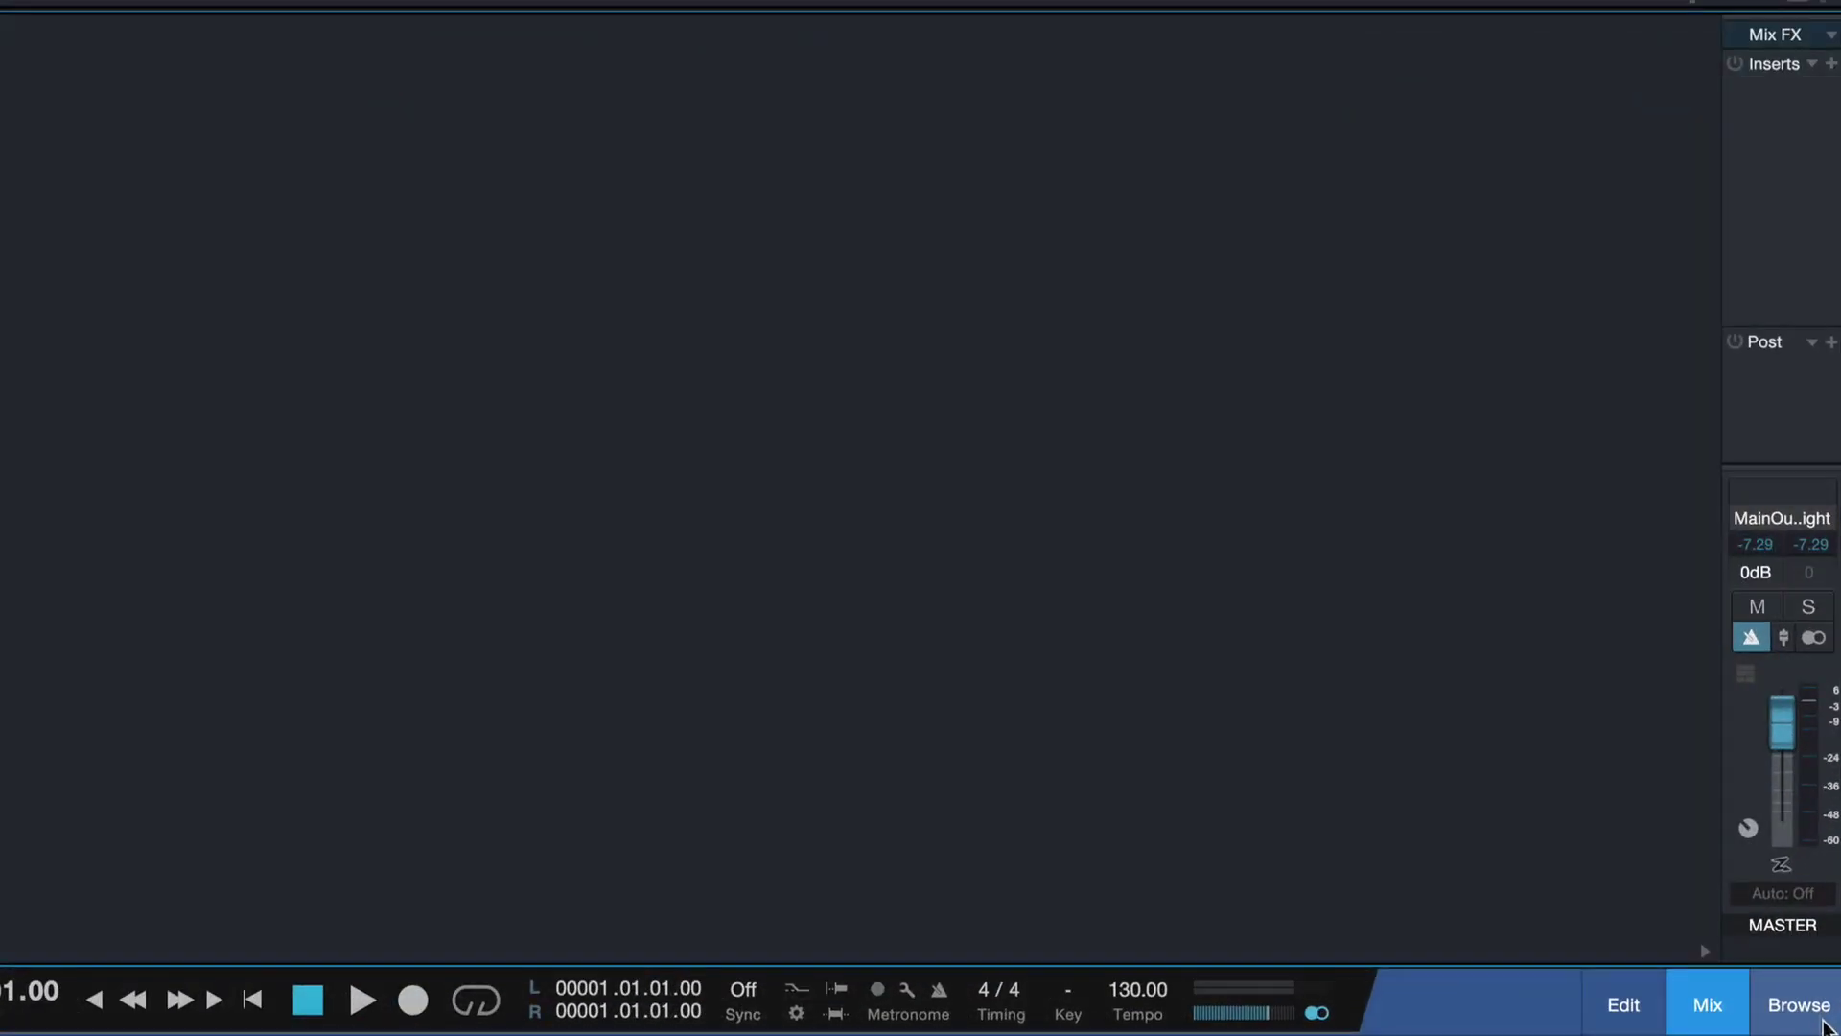
# Step: Drag PreSonus Room Reverb onto the Main Vocal sends, creating a Room Reverb FX channel
pyautogui.click(1821, 1019)
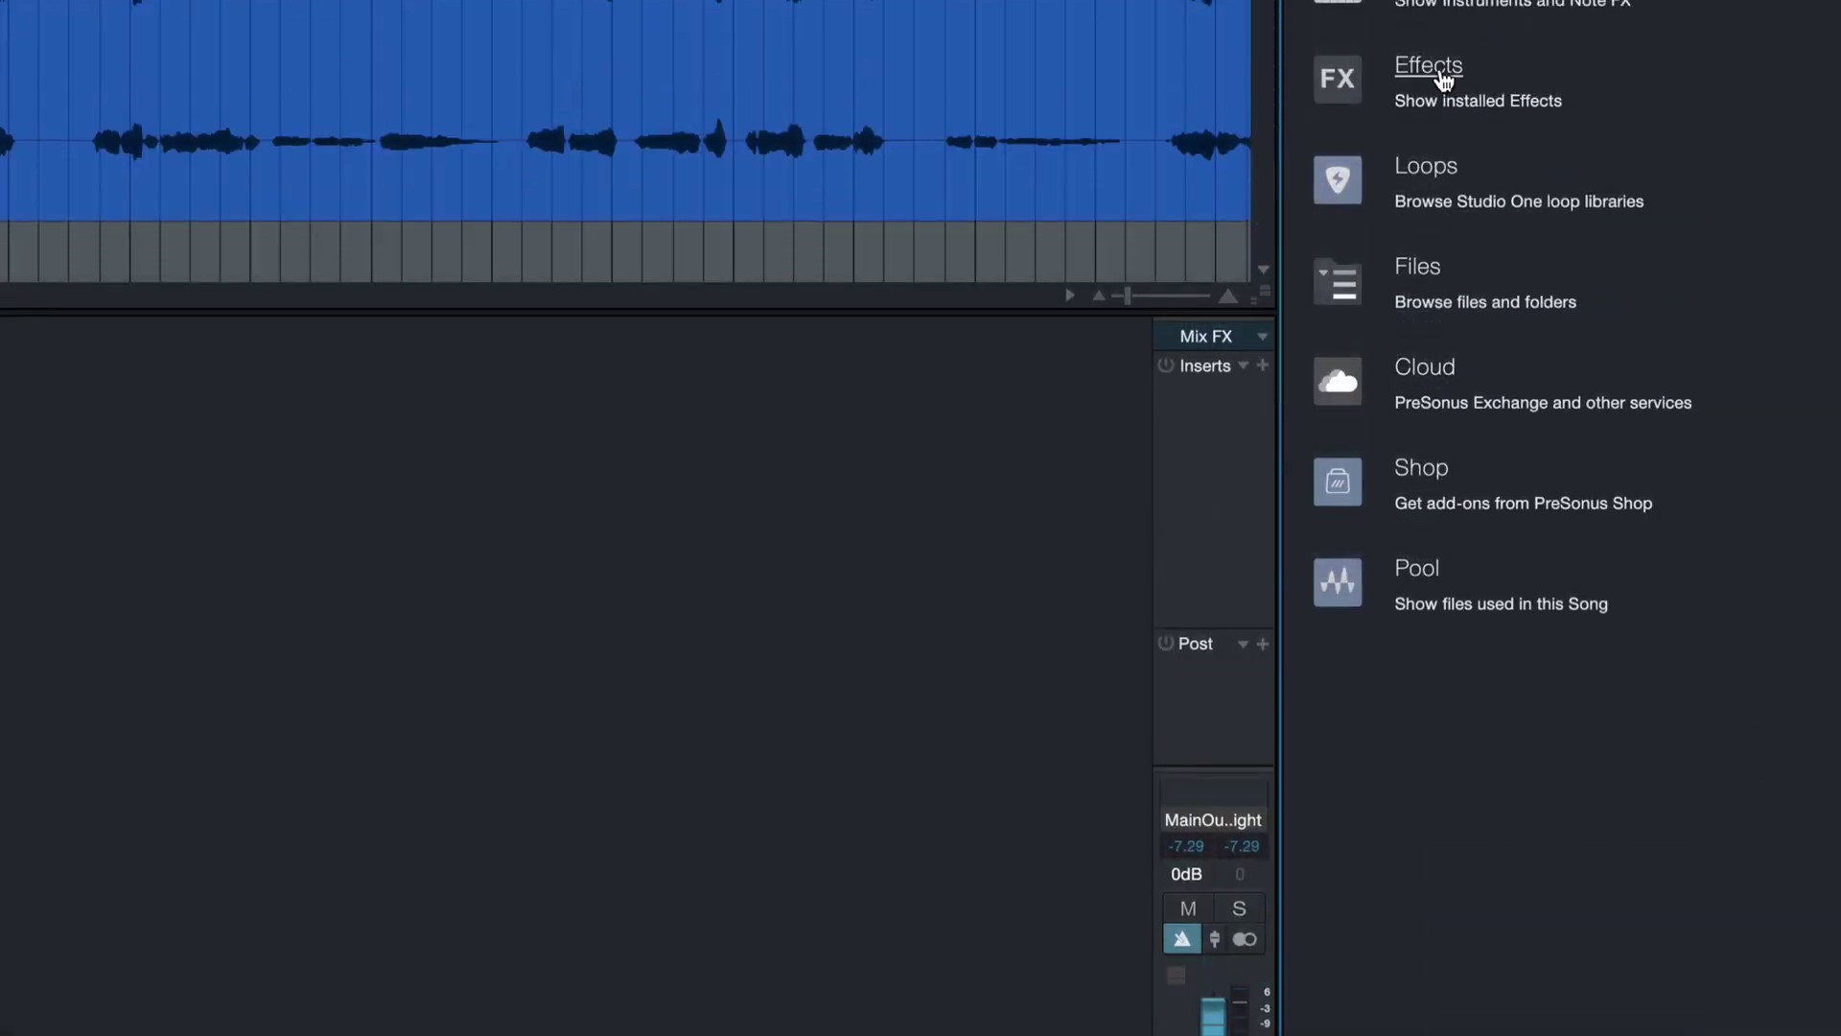
pyautogui.click(1443, 68)
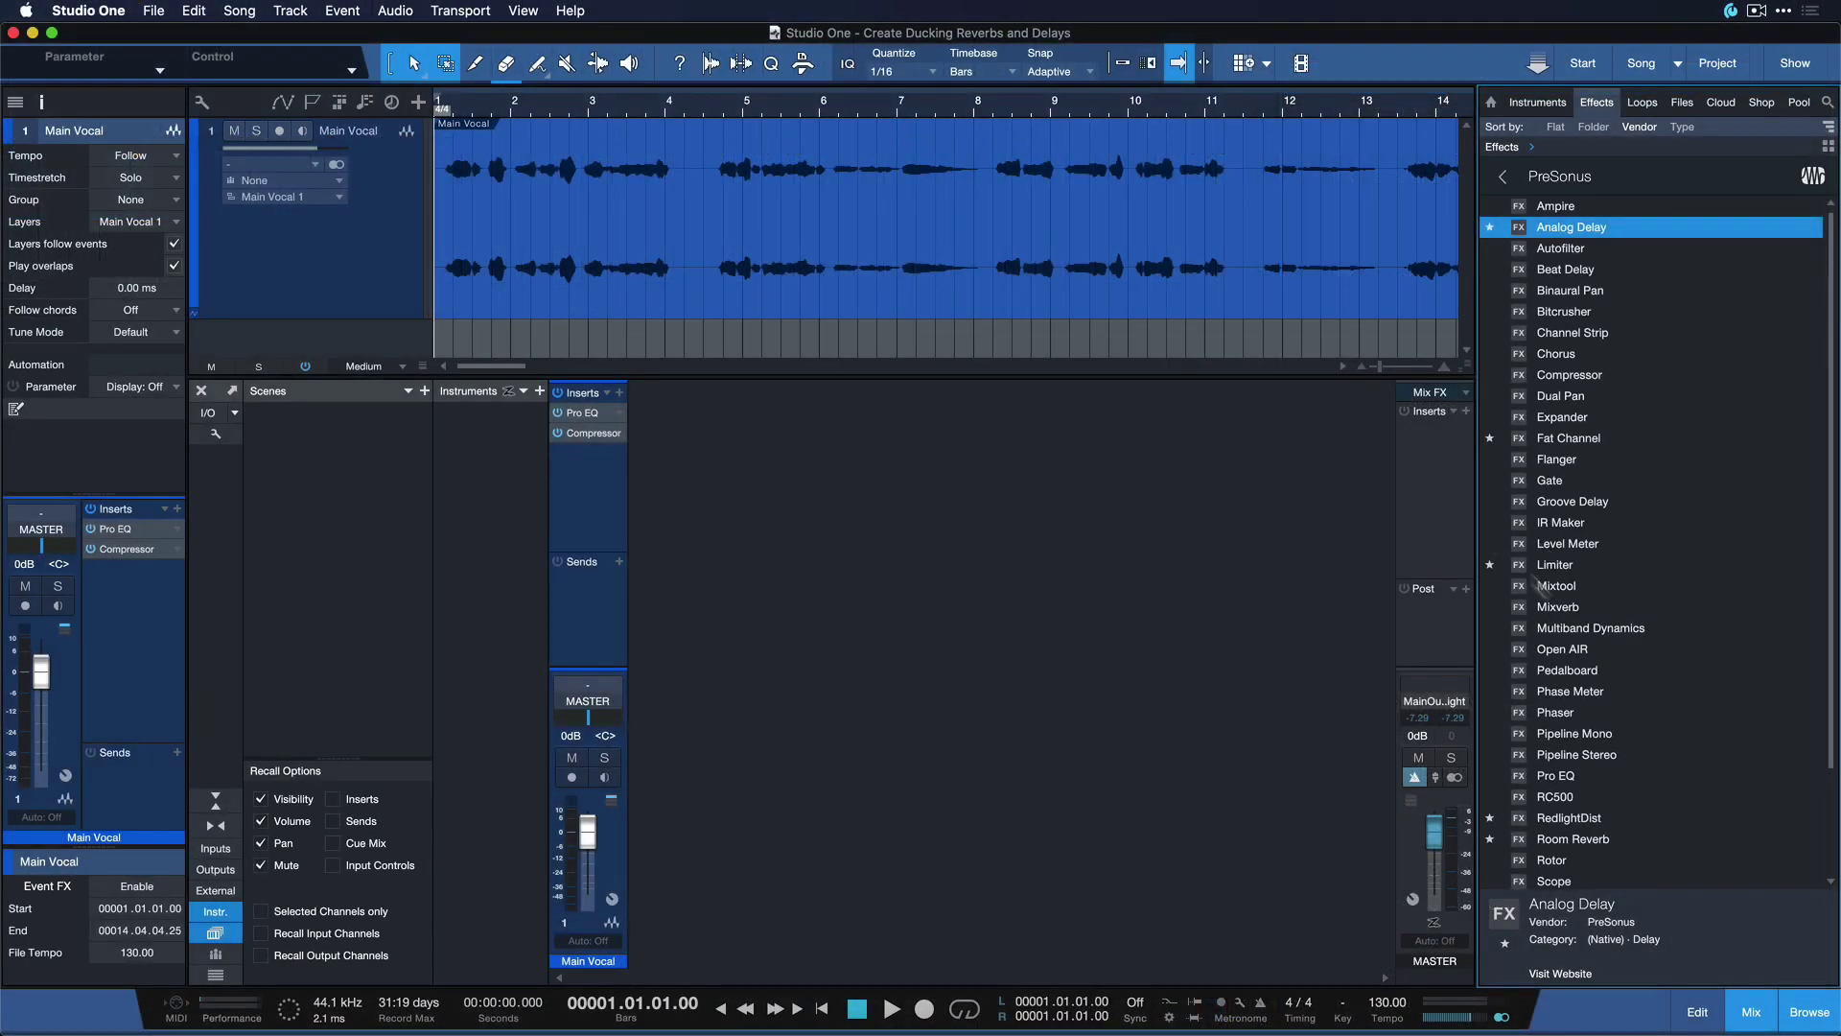
pyautogui.click(1579, 841)
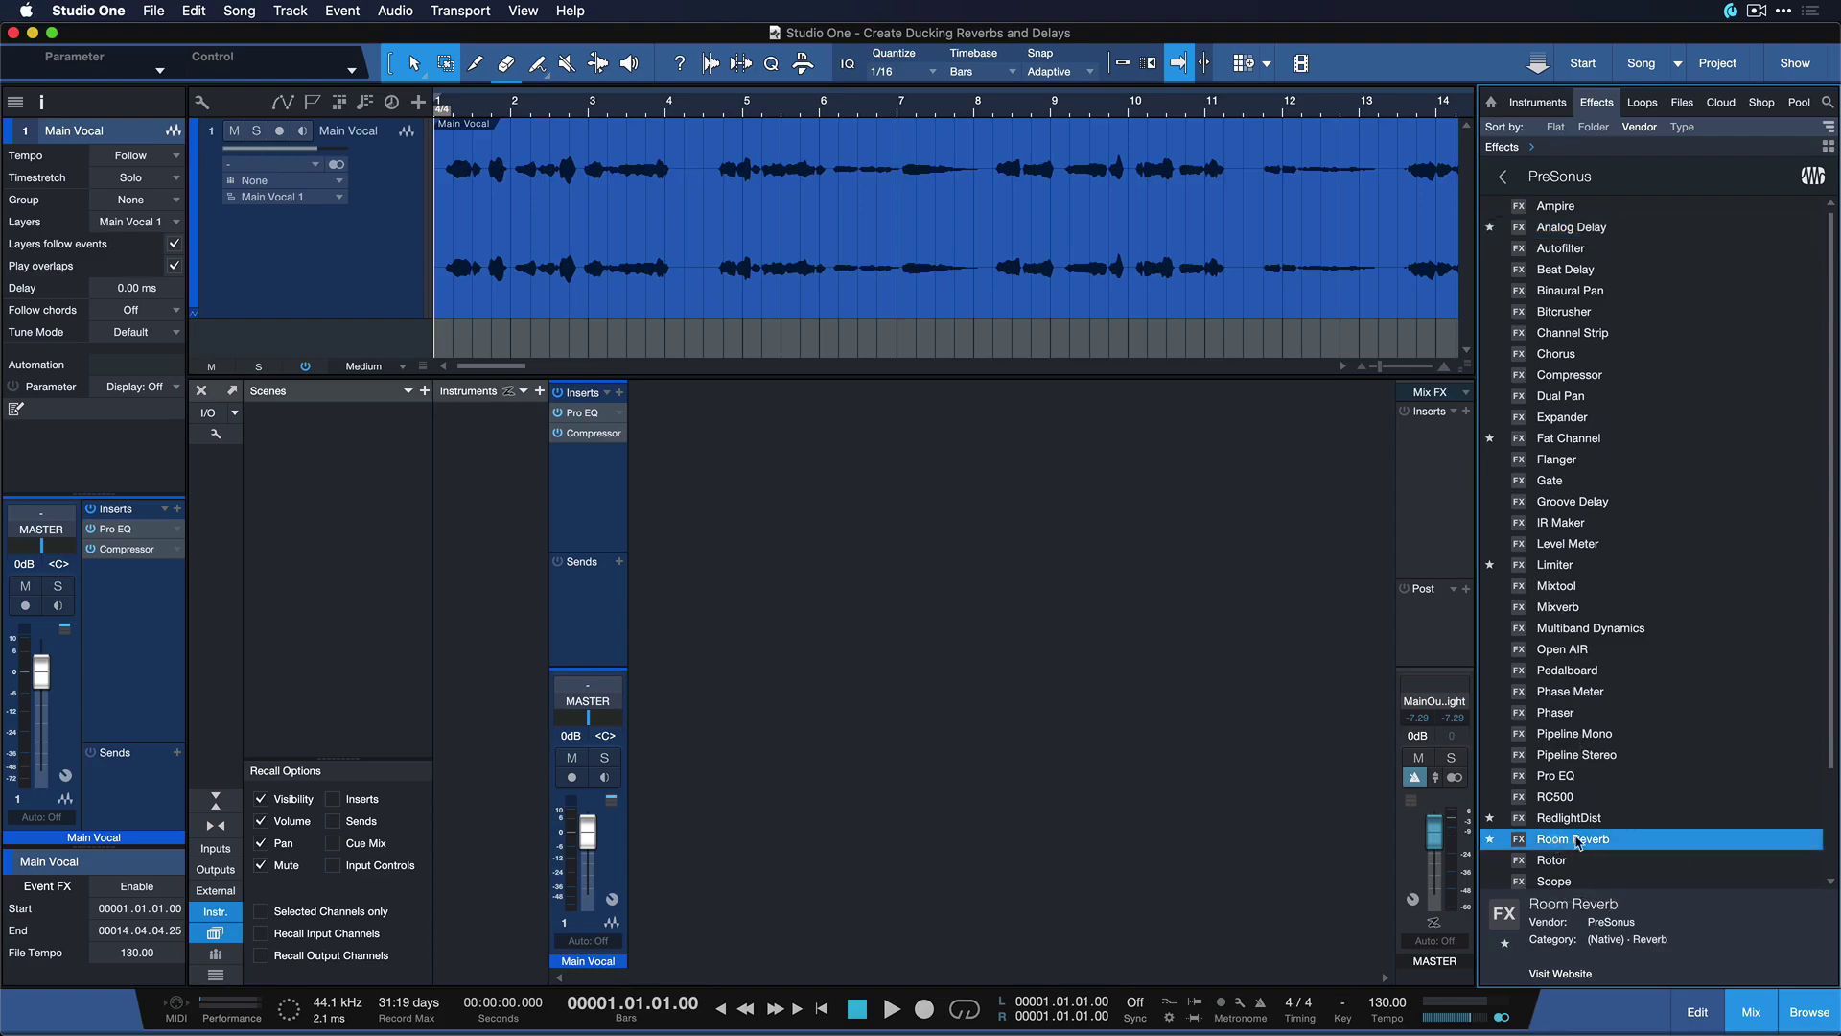
pyautogui.moveTo(1579, 841); pyautogui.dragTo(608, 595)
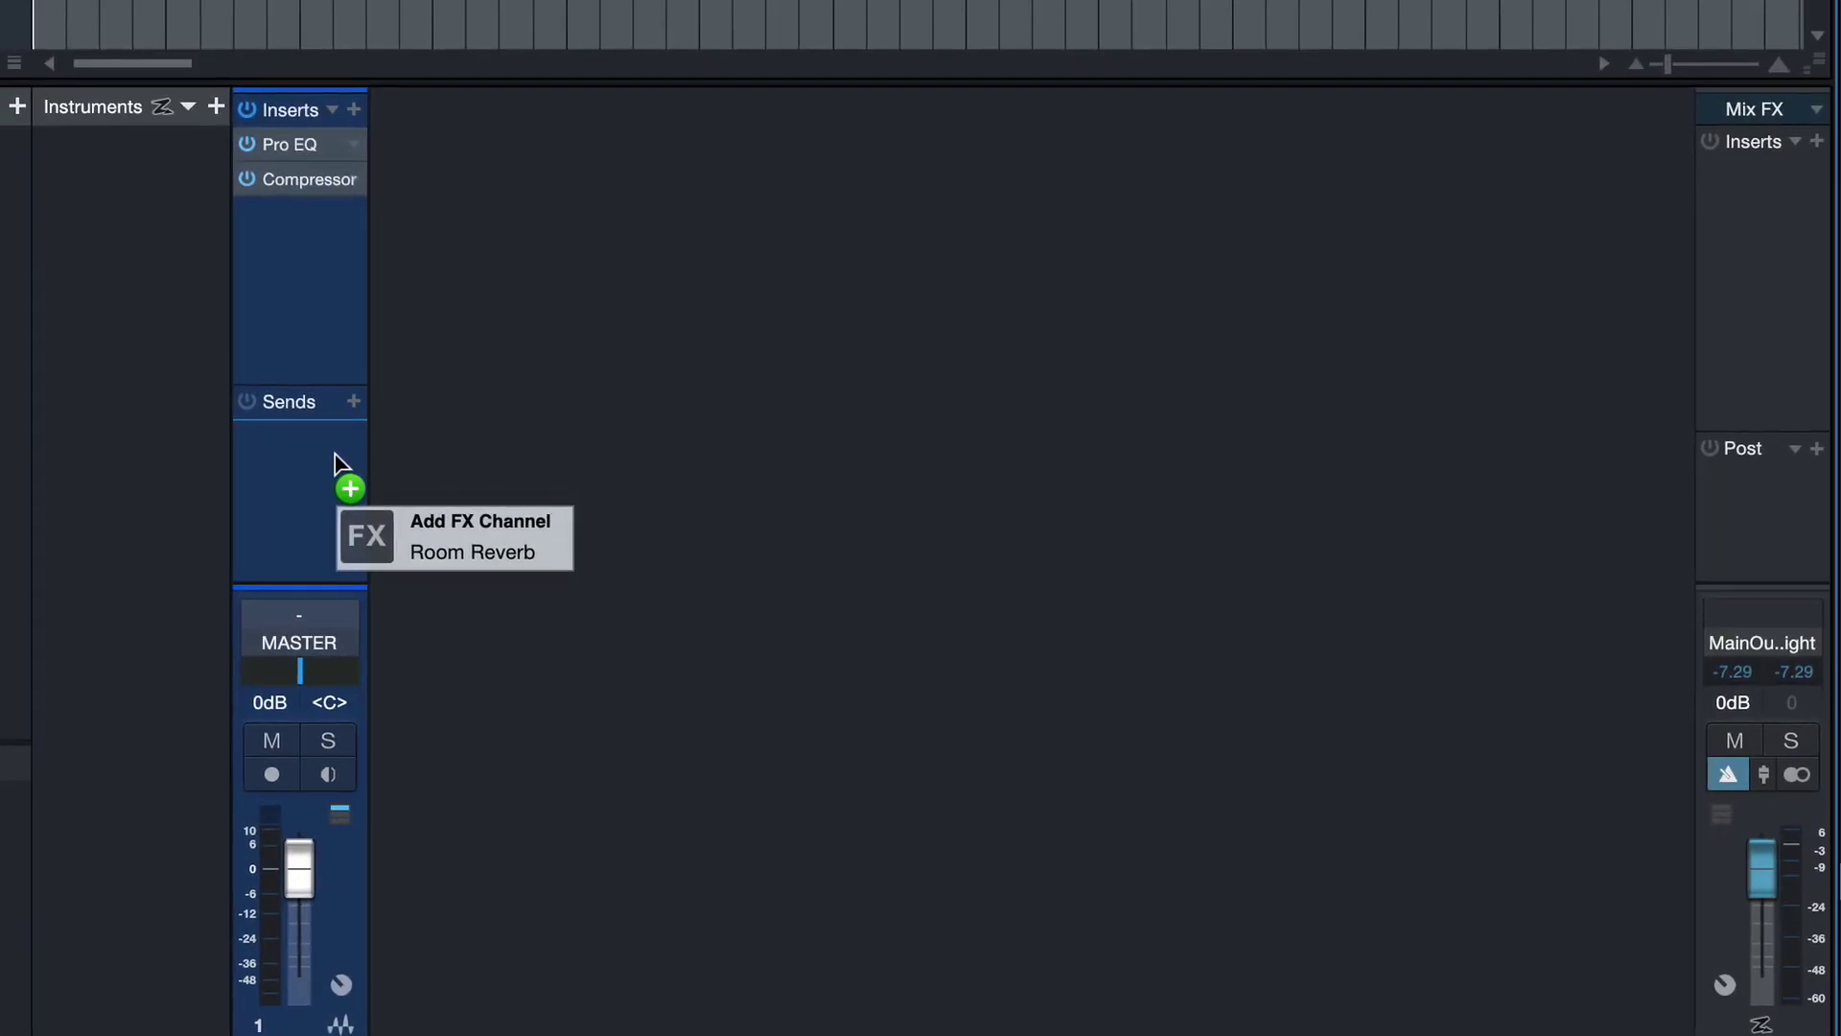
pyautogui.moveTo(334, 461)
pyautogui.mouseDown()
pyautogui.moveTo(319, 477)
pyautogui.moveTo(301, 246)
pyautogui.moveTo(279, 263)
pyautogui.mouseUp()
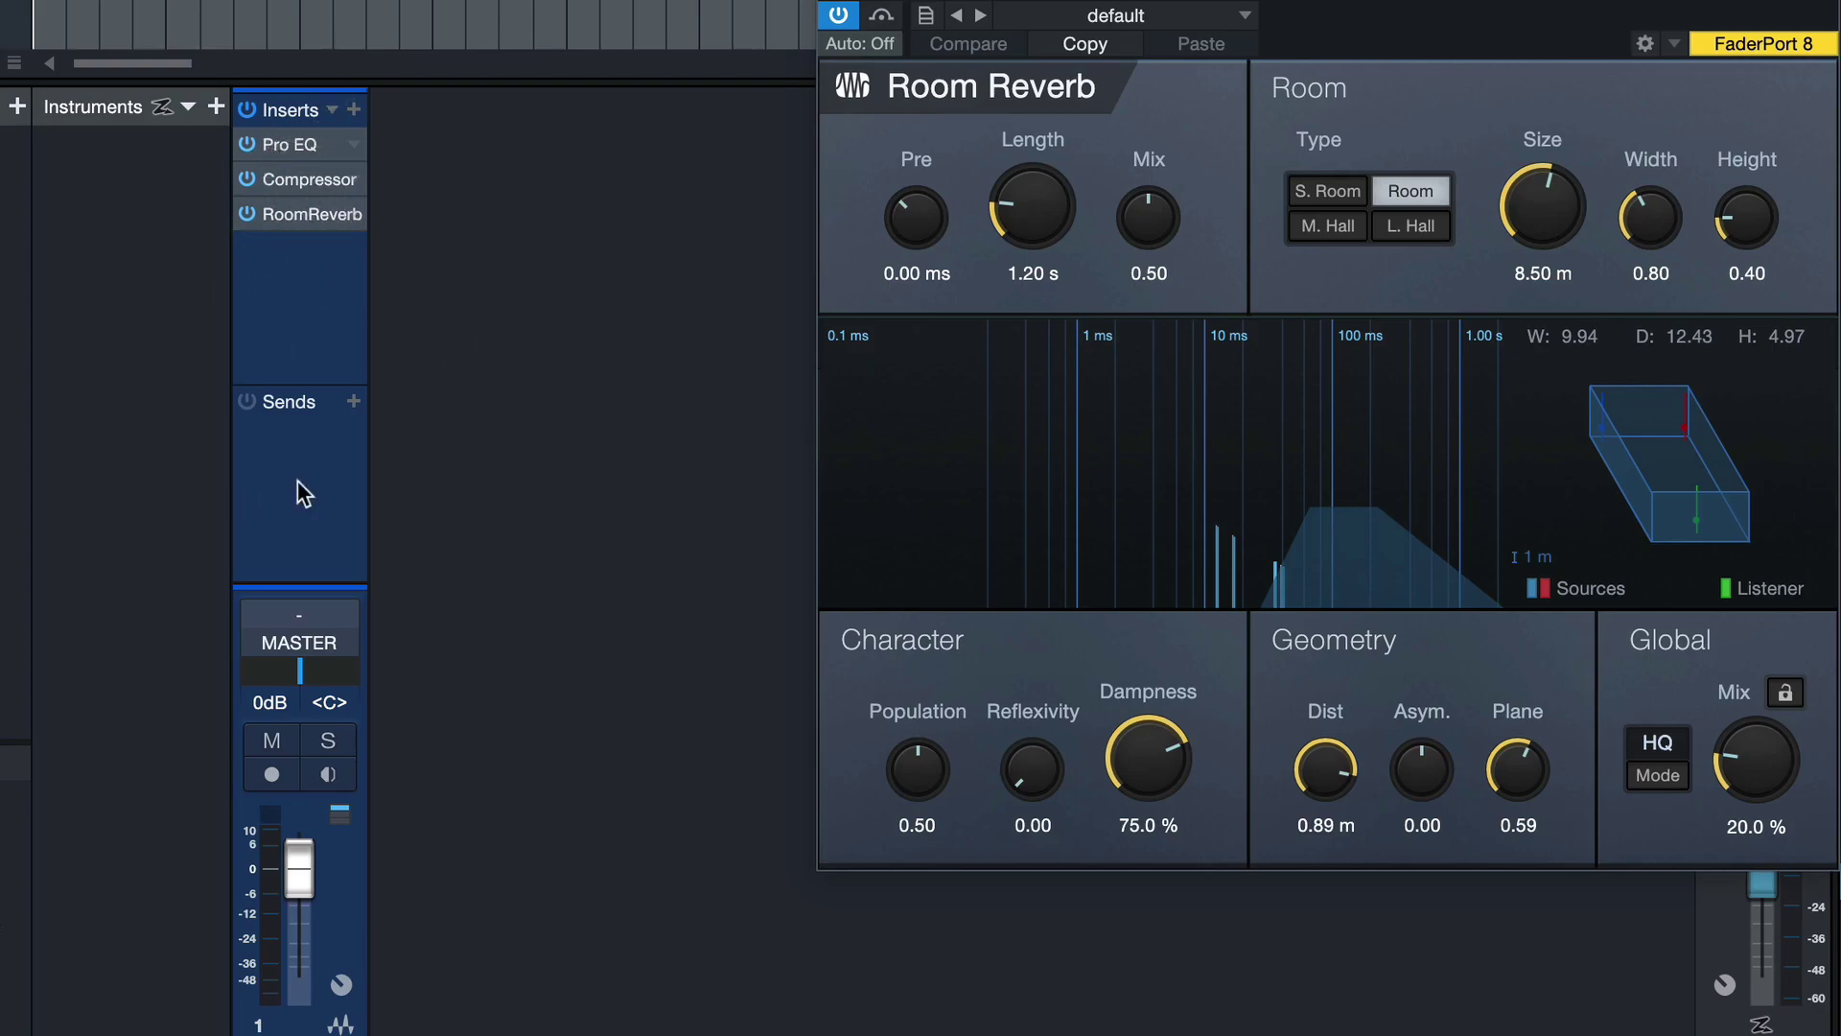
pyautogui.moveTo(278, 499); pyautogui.dragTo(297, 480)
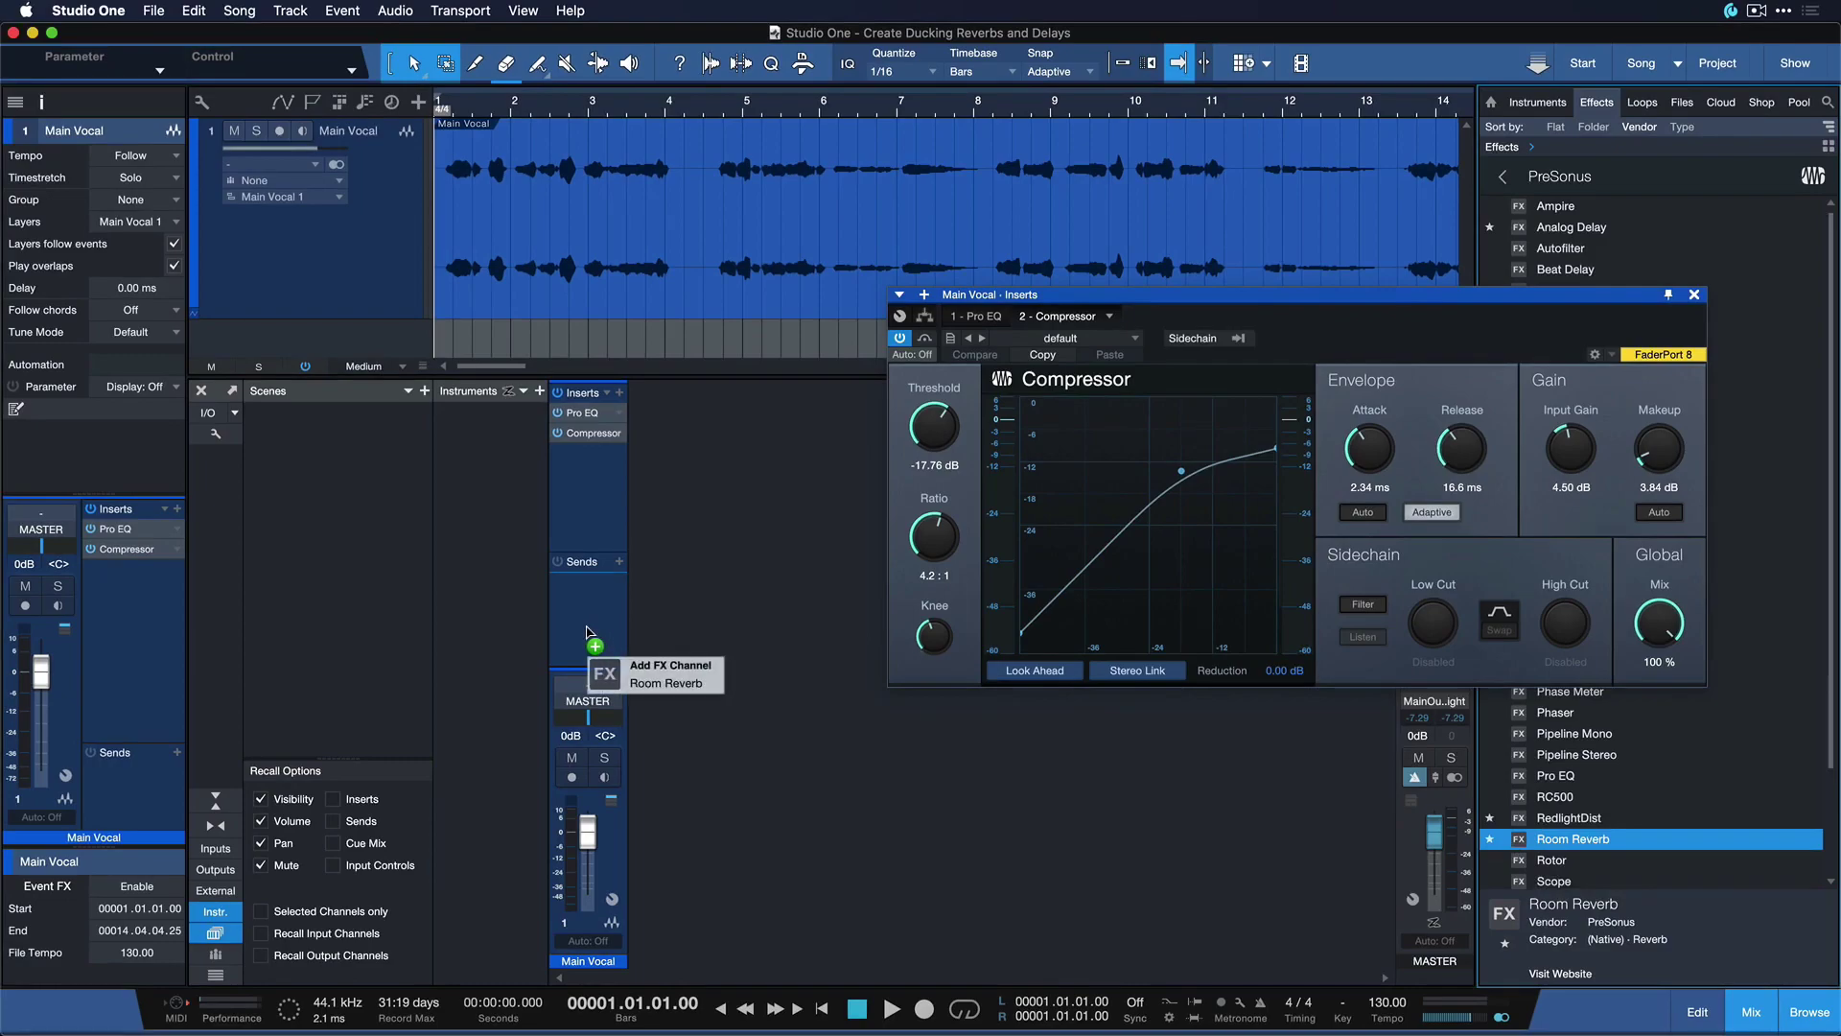
pyautogui.moveTo(758, 630); pyautogui.dragTo(589, 637)
pyautogui.click(586, 655)
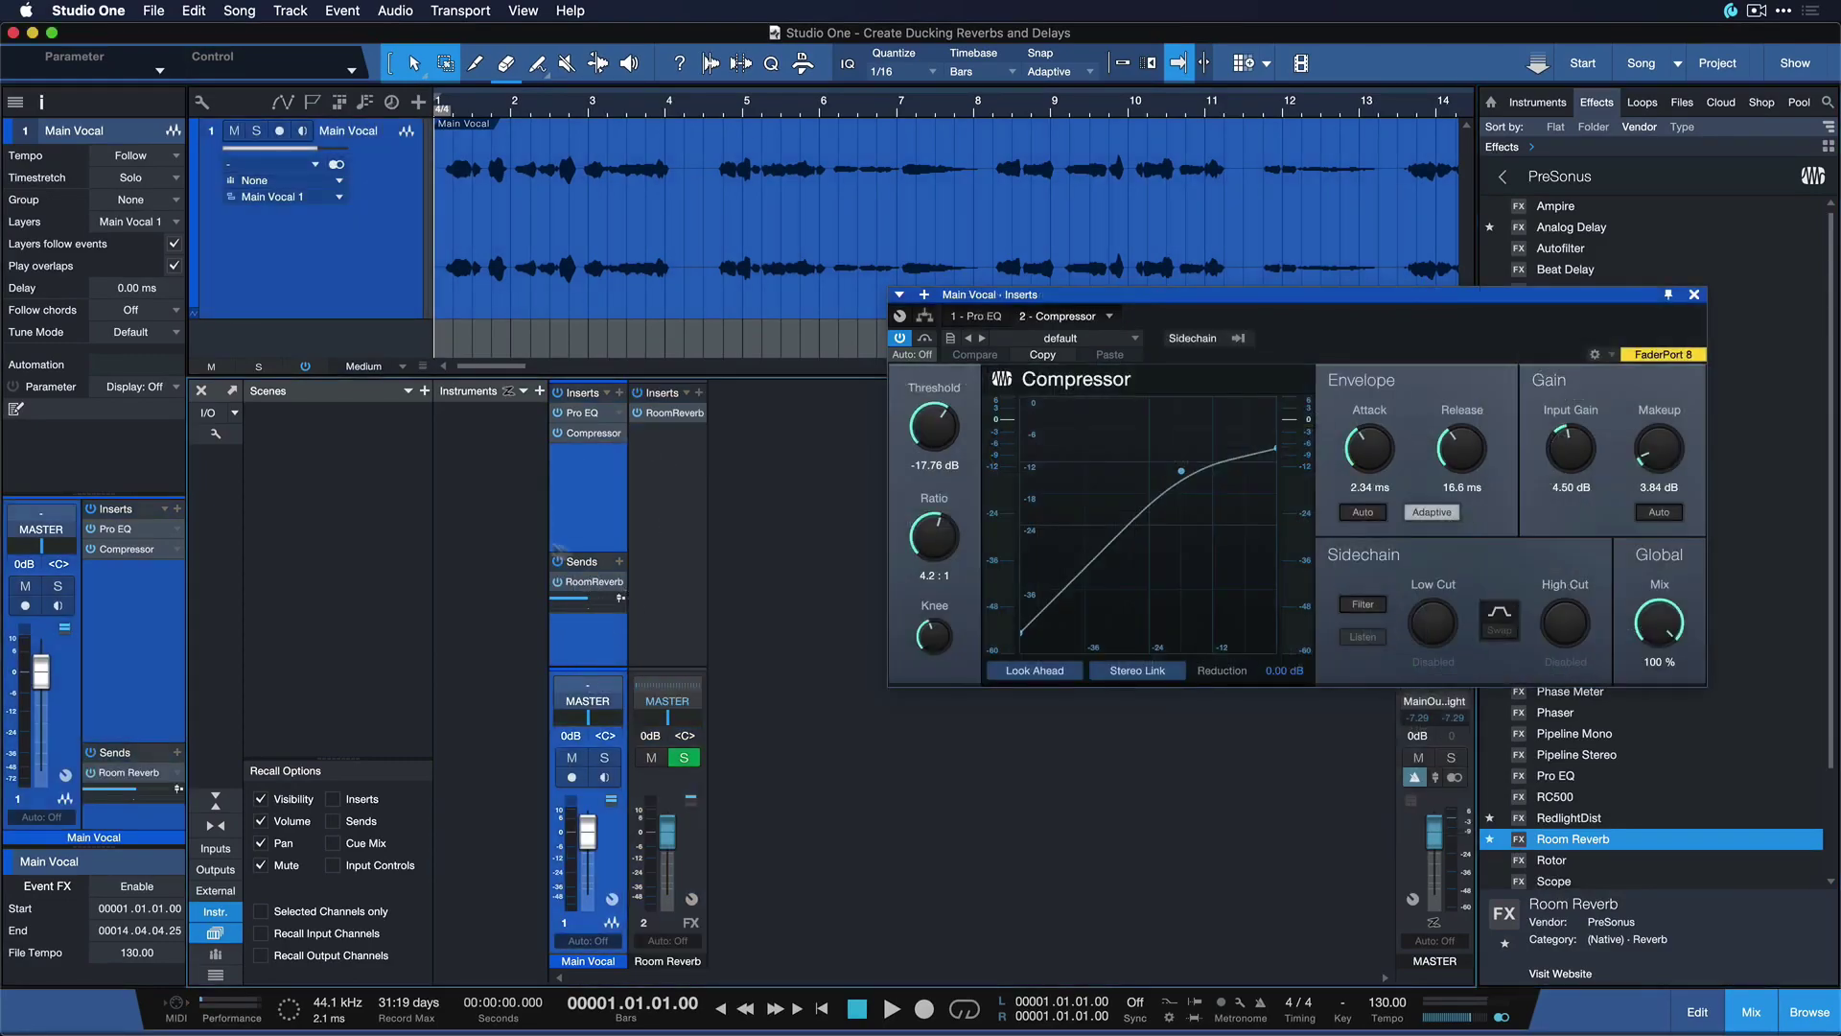
# Step: Open the FX channel's Room Reverb editor and play the vocal through the reverb
pyautogui.click(671, 625)
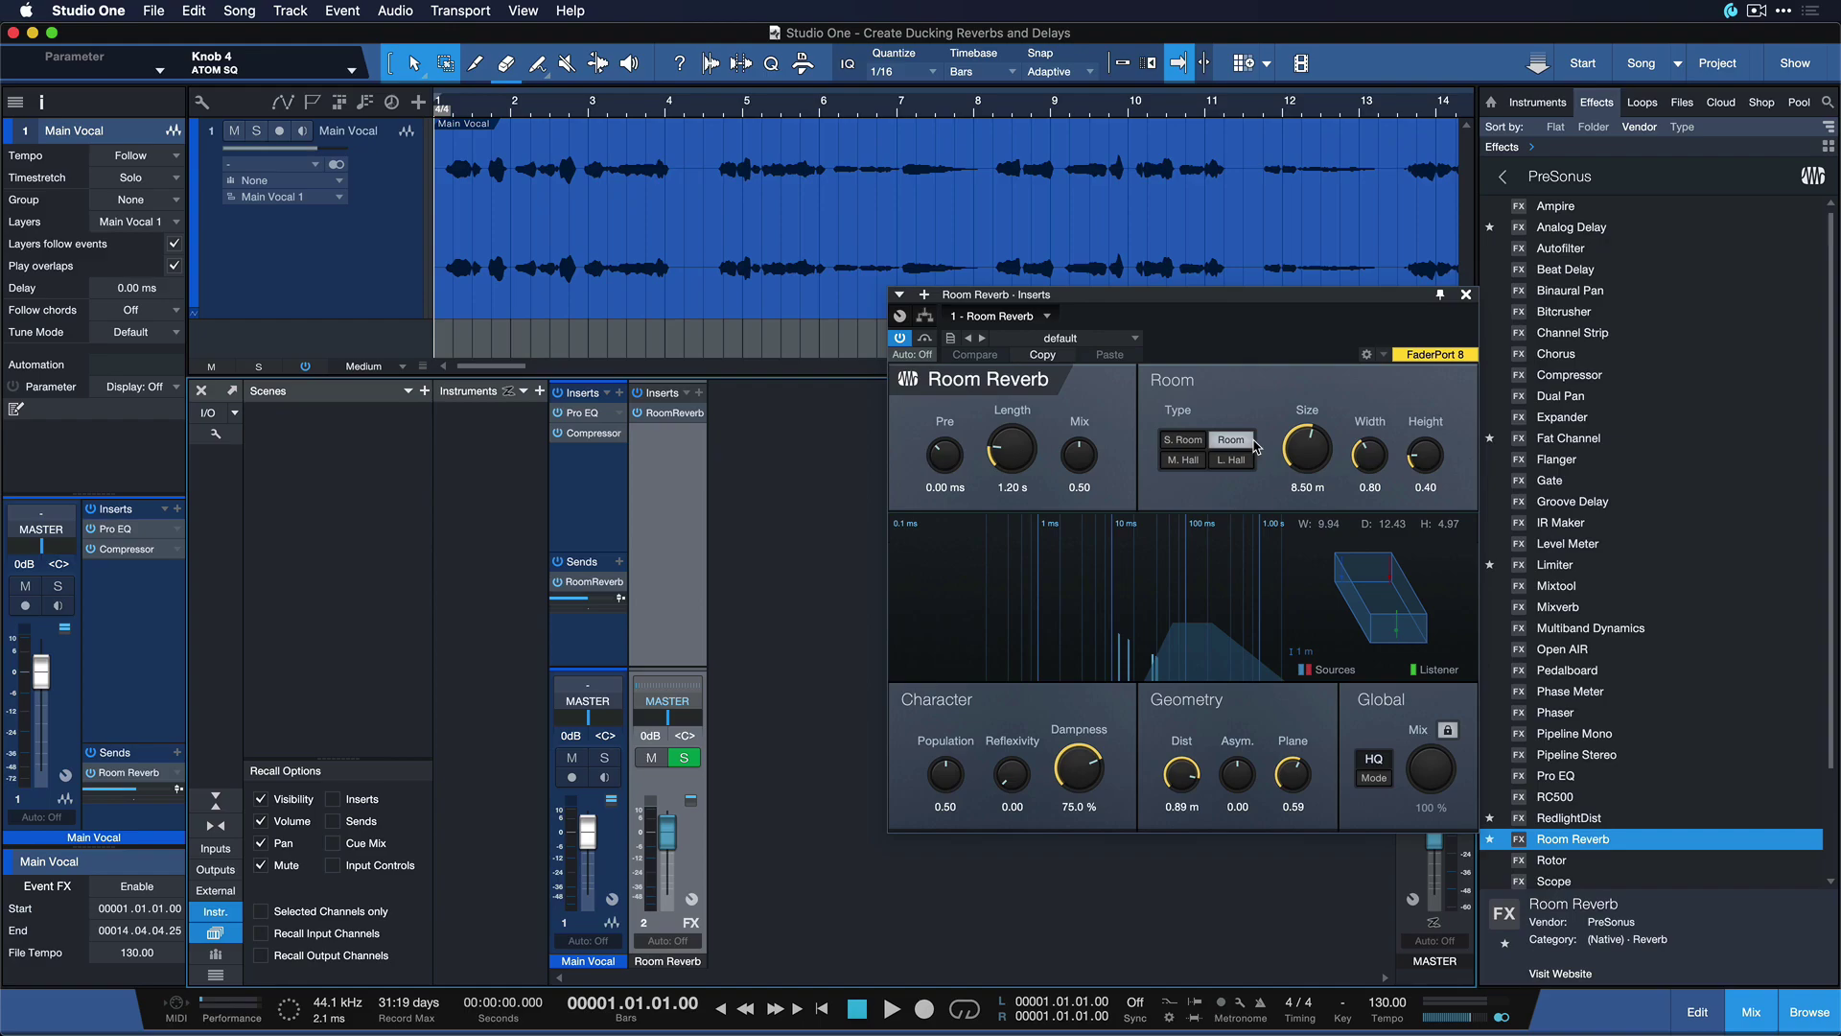
pyautogui.press('space')
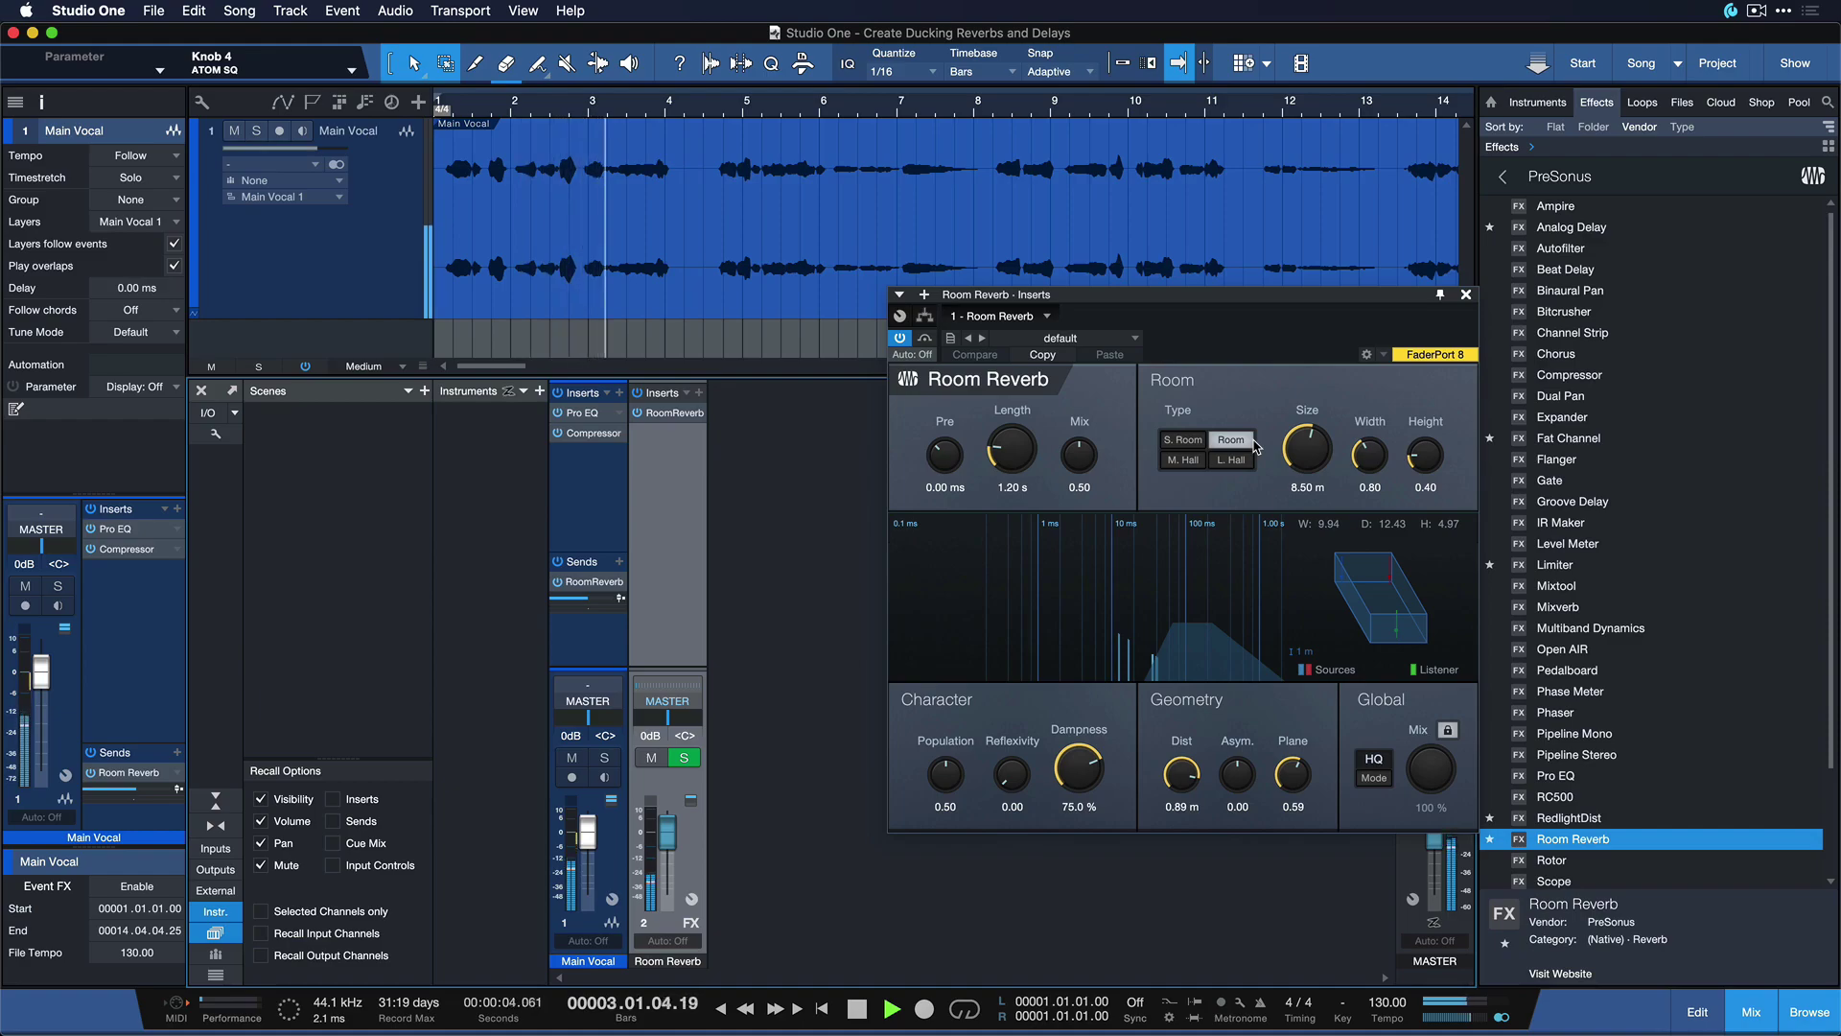
pyautogui.press('space')
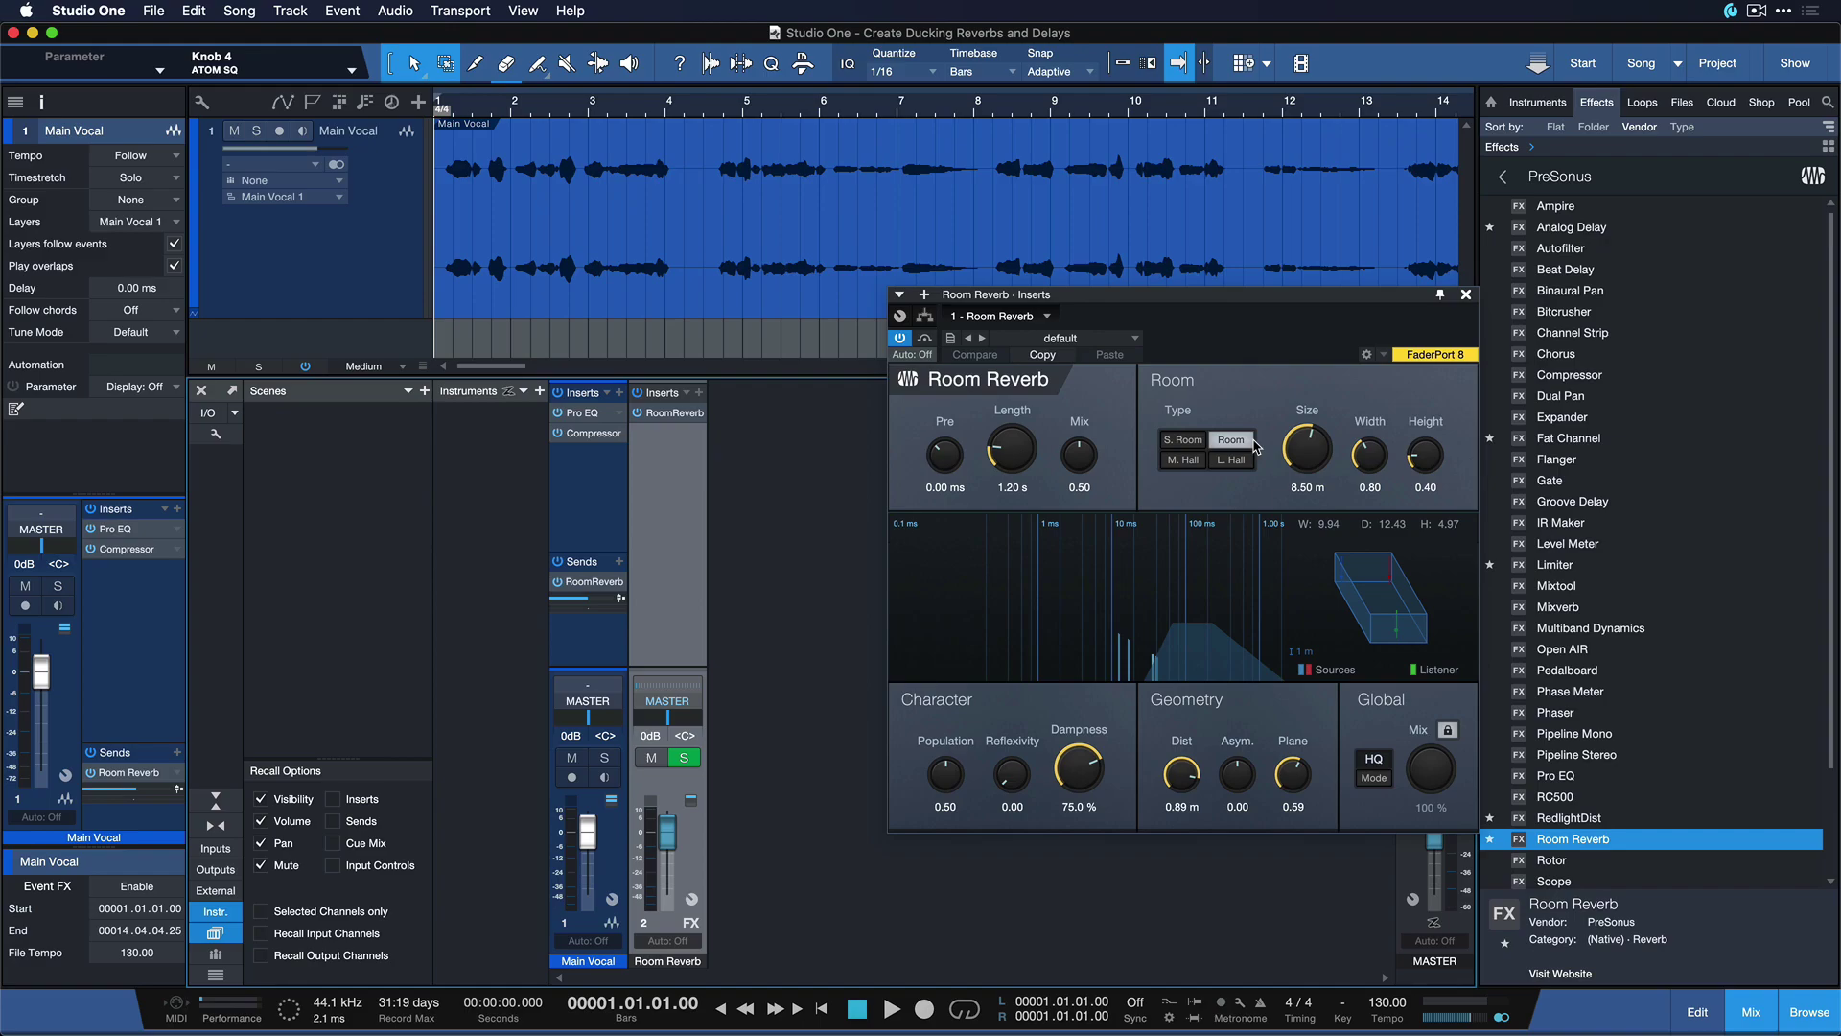
# Step: Close the reverb editor and insert a Compressor after Room Reverb on the FX channel
pyautogui.click(1466, 296)
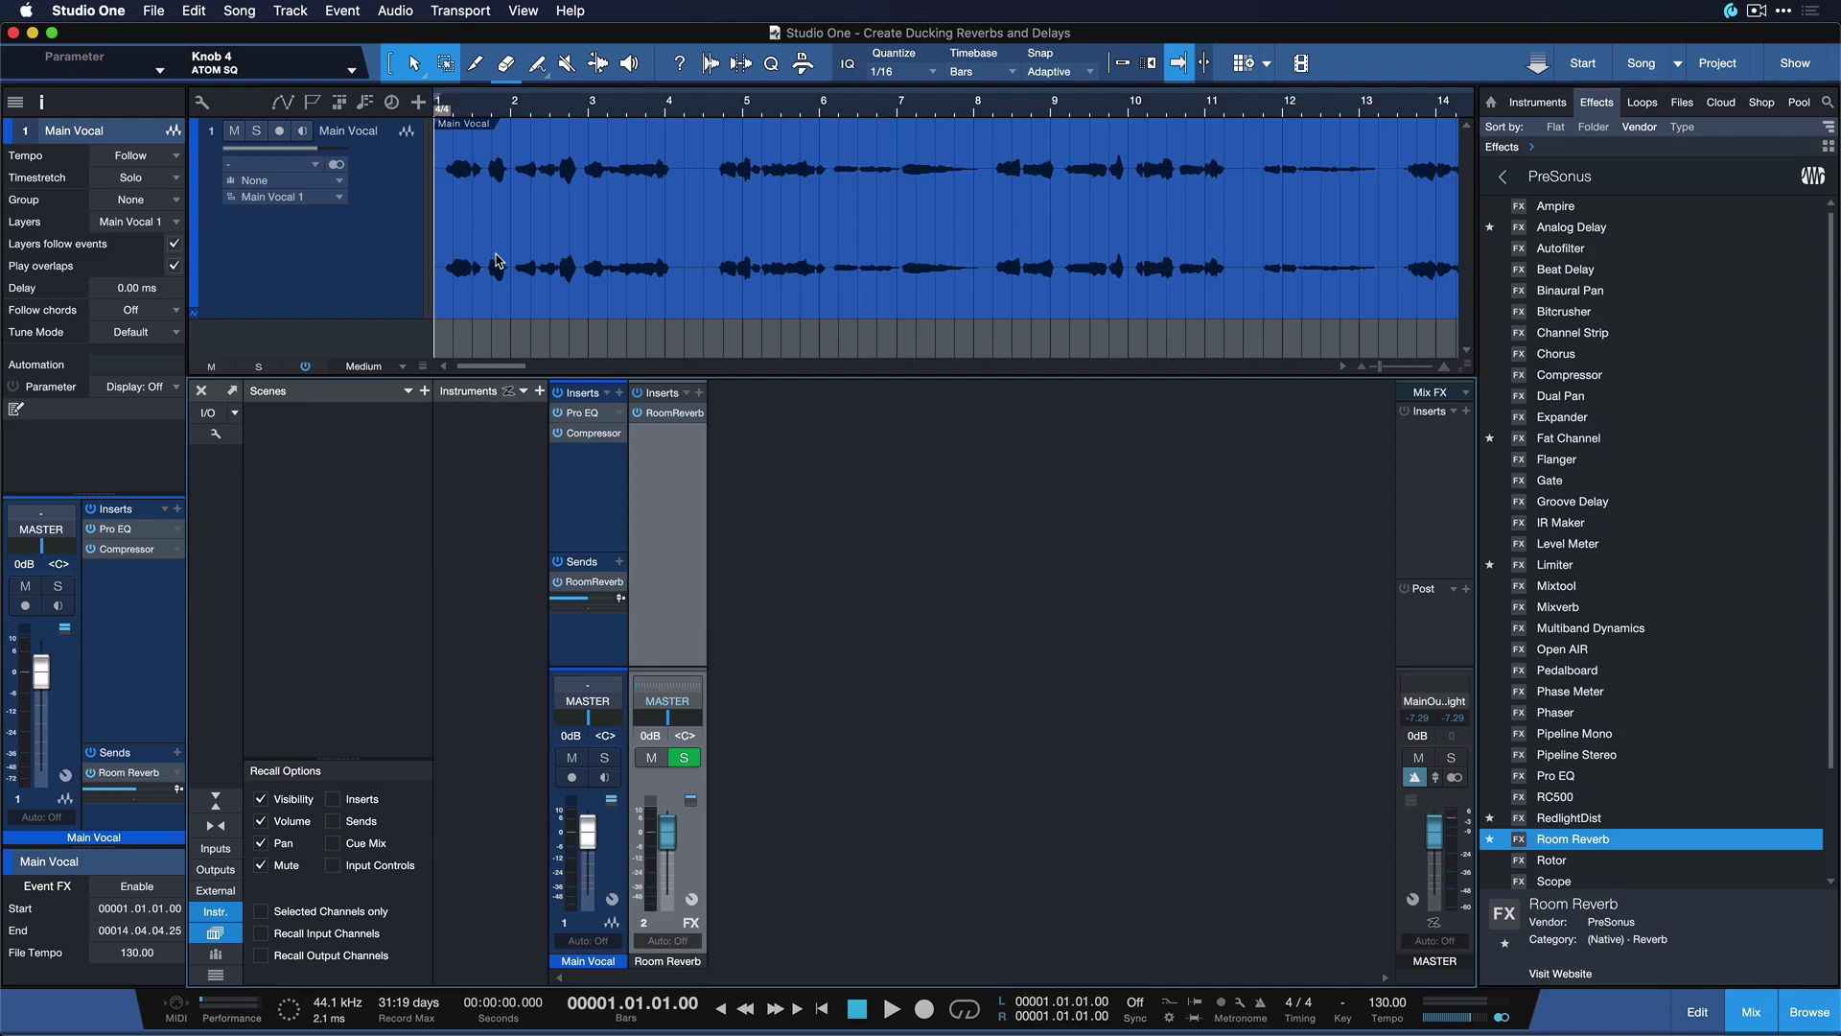
pyautogui.click(1569, 379)
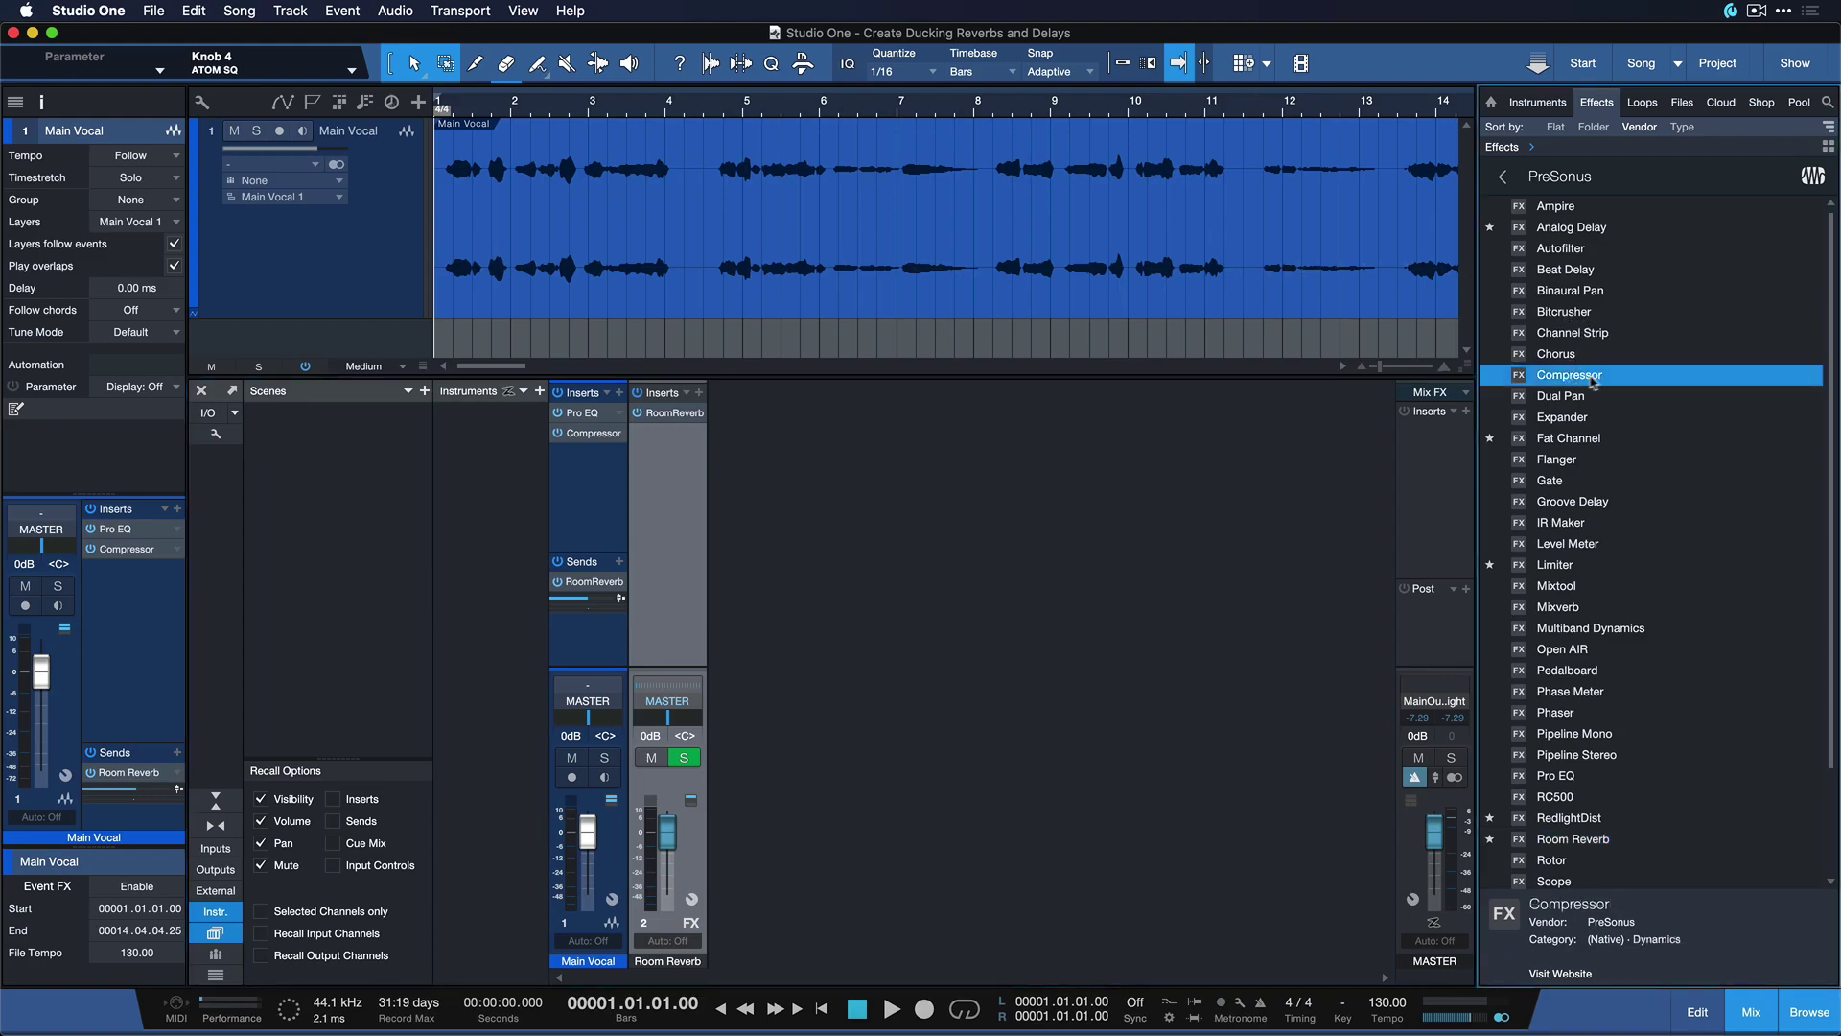
pyautogui.moveTo(1592, 381); pyautogui.dragTo(682, 464)
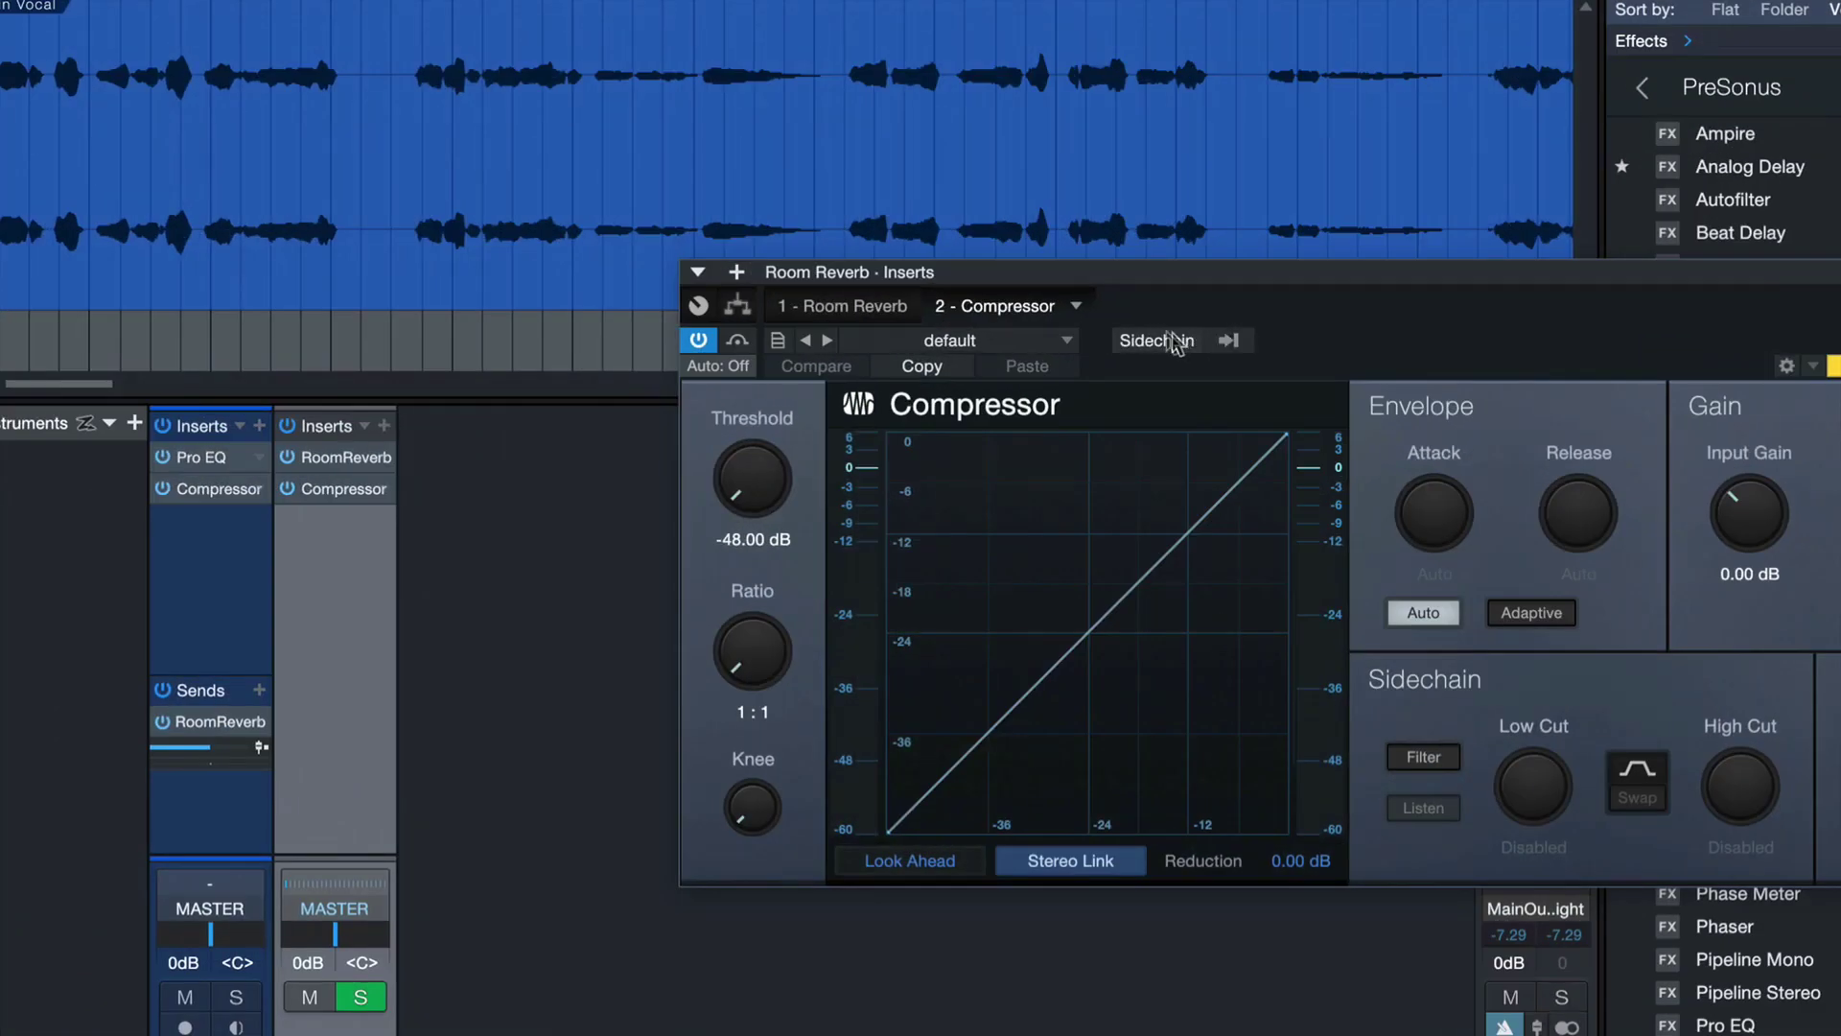
# Step: Set the reverb Compressor's sidechain source to 1 Main Vocal
pyautogui.click(1226, 342)
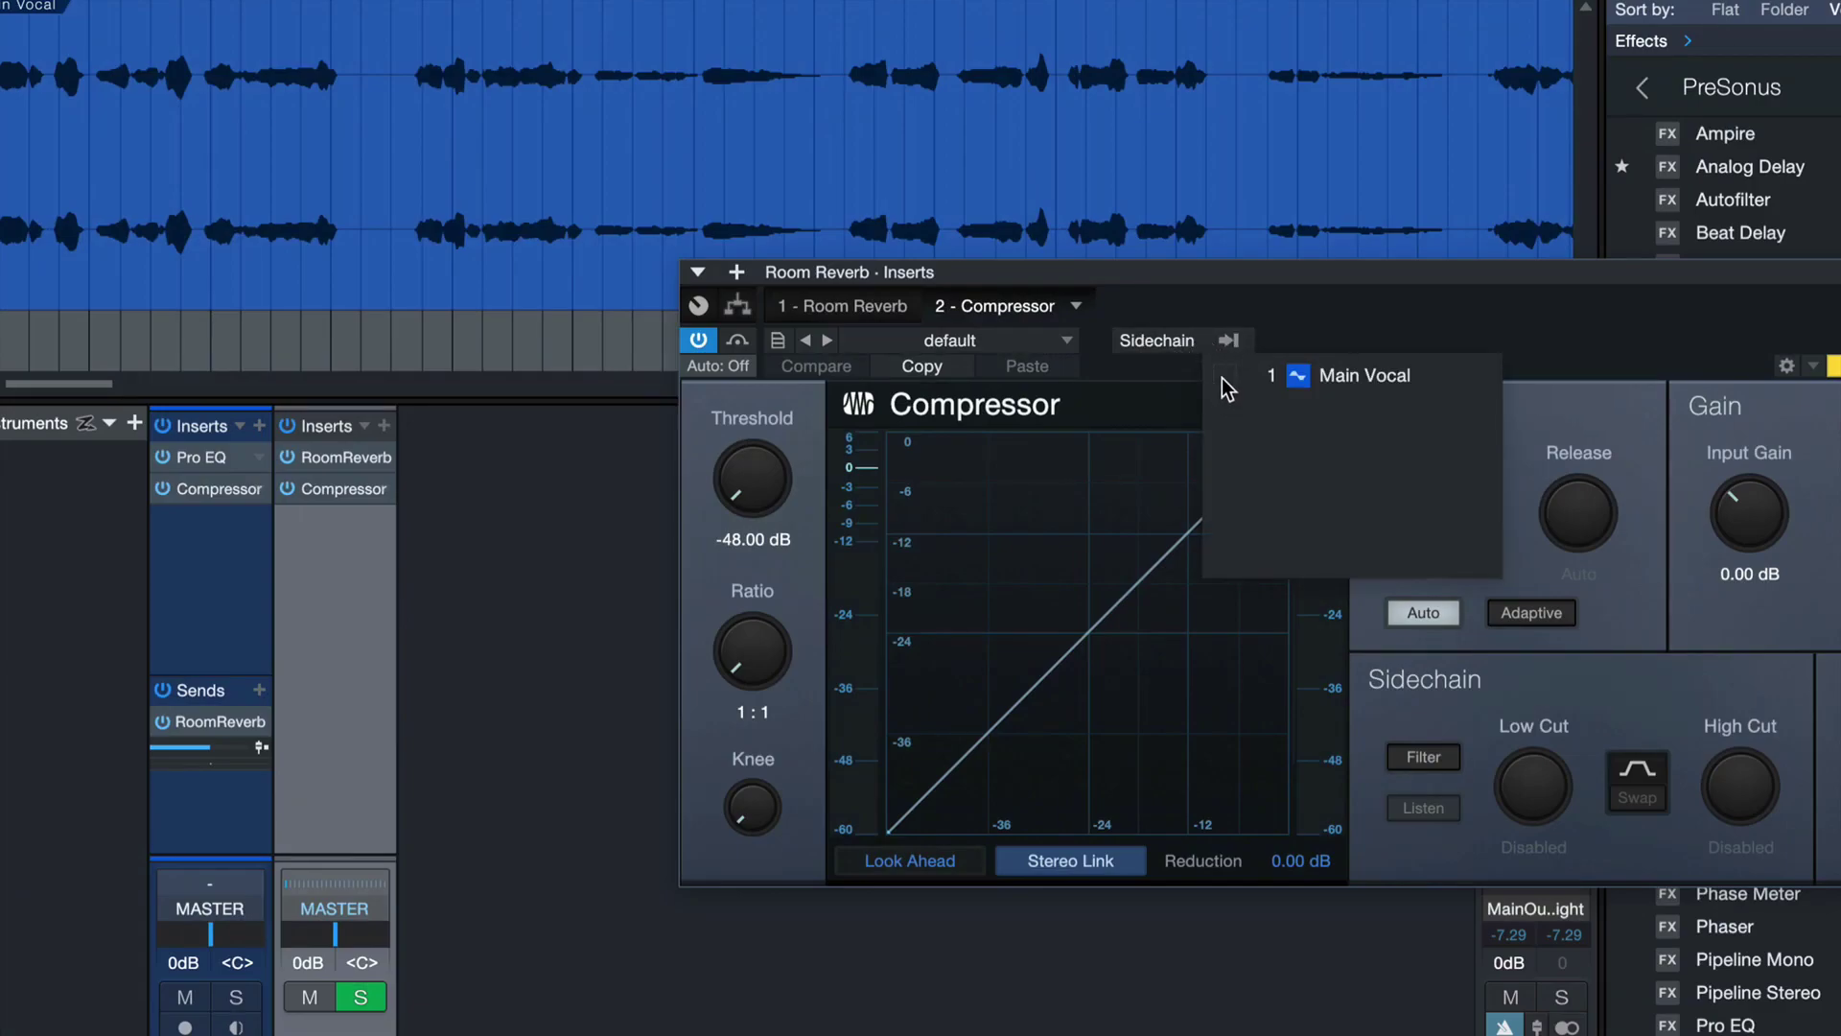
pyautogui.click(1226, 376)
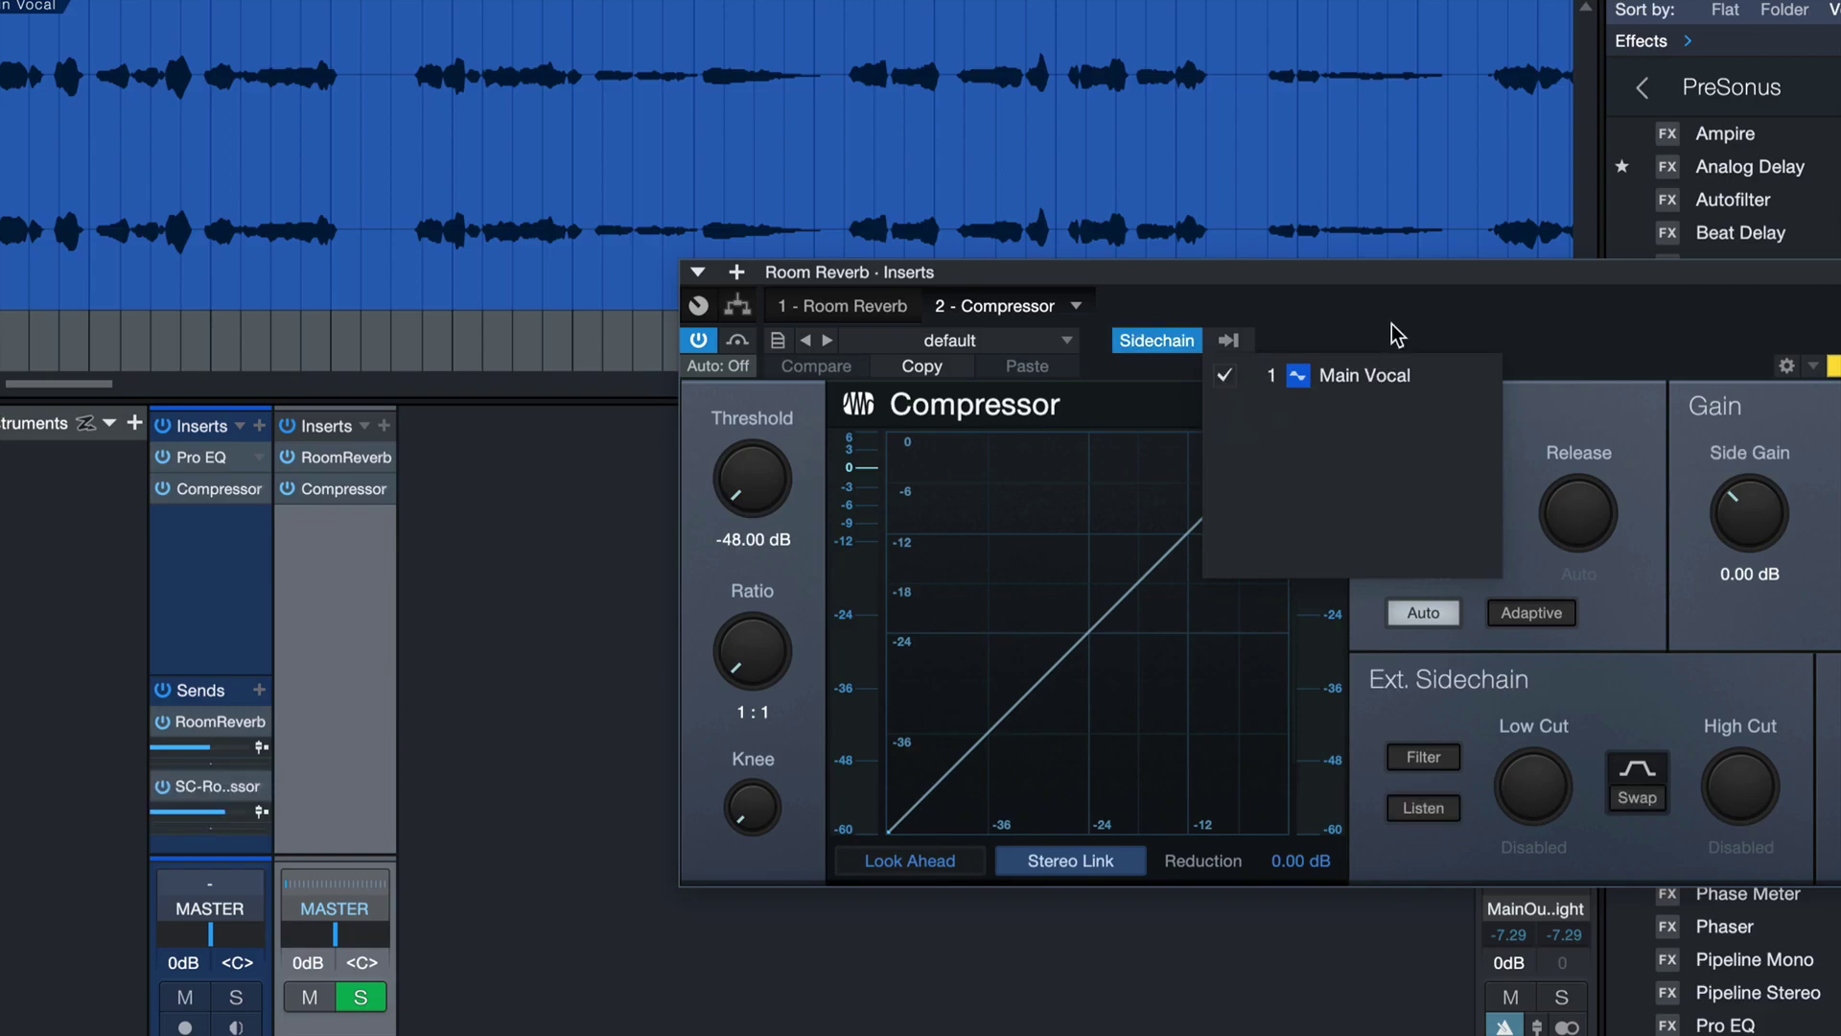
pyautogui.moveTo(1363, 281); pyautogui.dragTo(1262, 283)
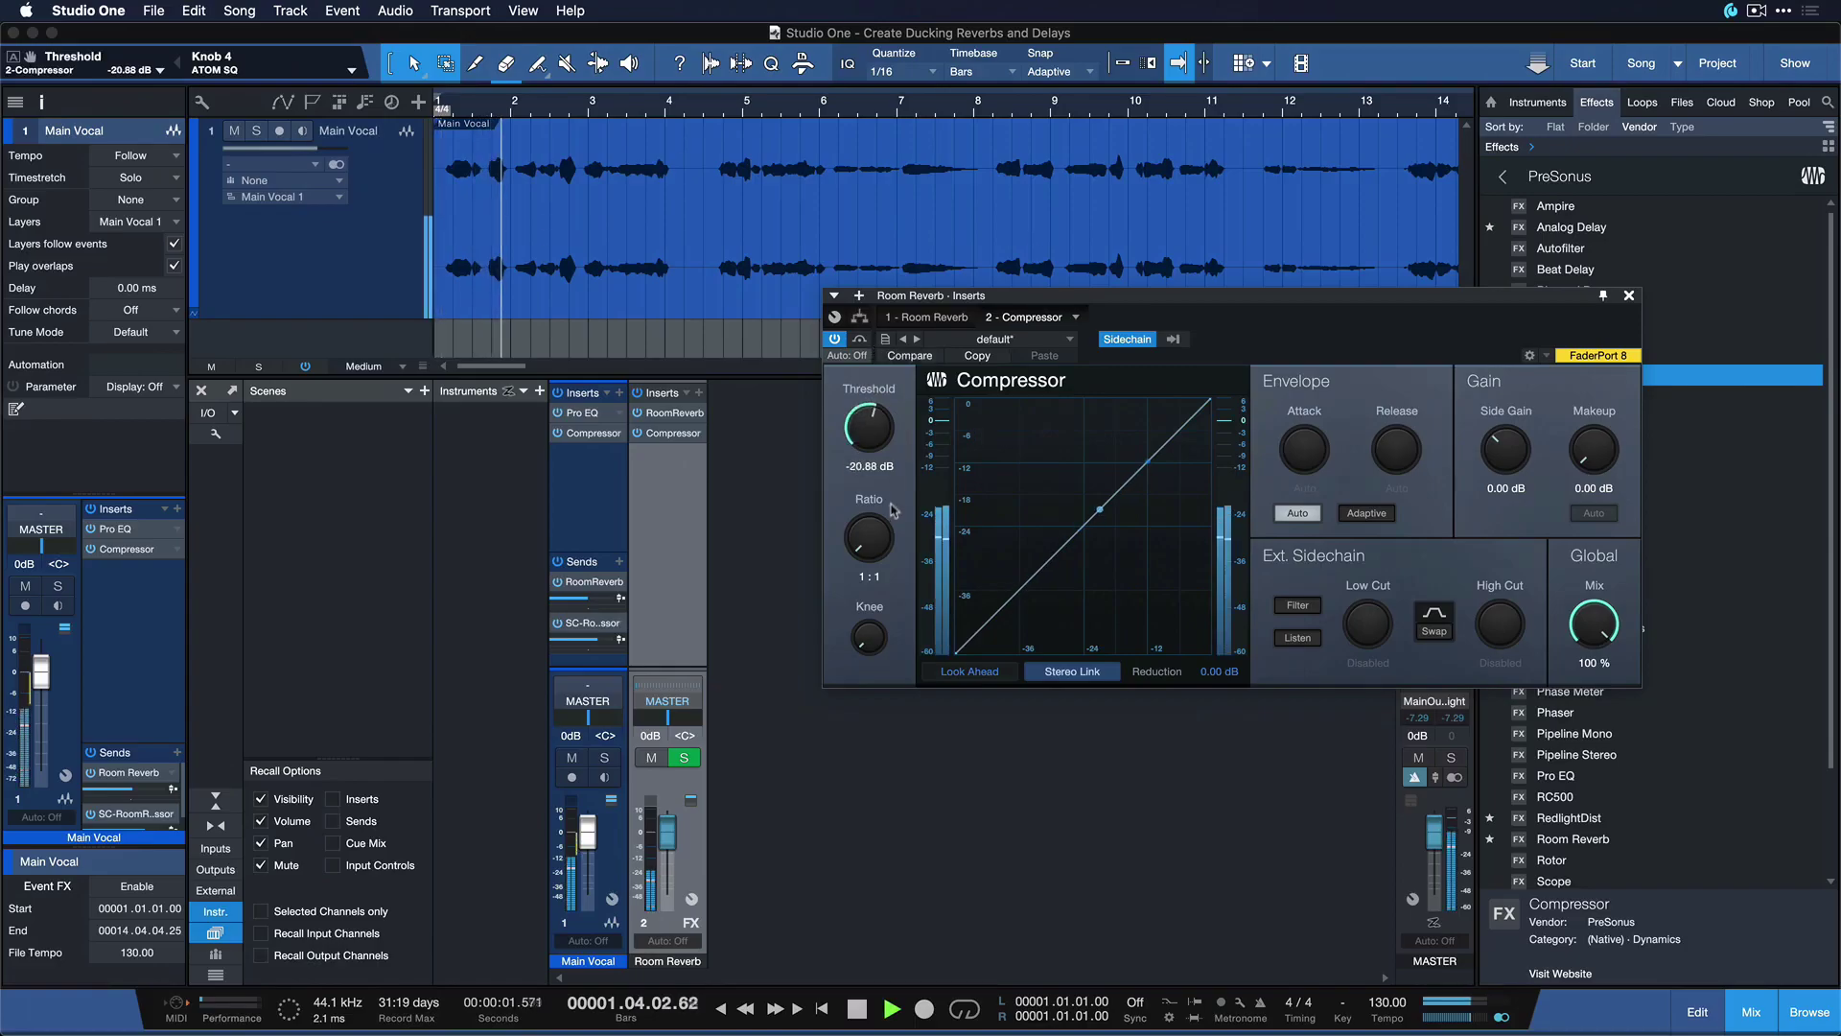
# Step: Raise the Compressor ratio to about 7.8:1 and lower its threshold until it ducks
pyautogui.moveTo(876, 478); pyautogui.dragTo(883, 424)
pyautogui.moveTo(867, 537); pyautogui.dragTo(867, 523)
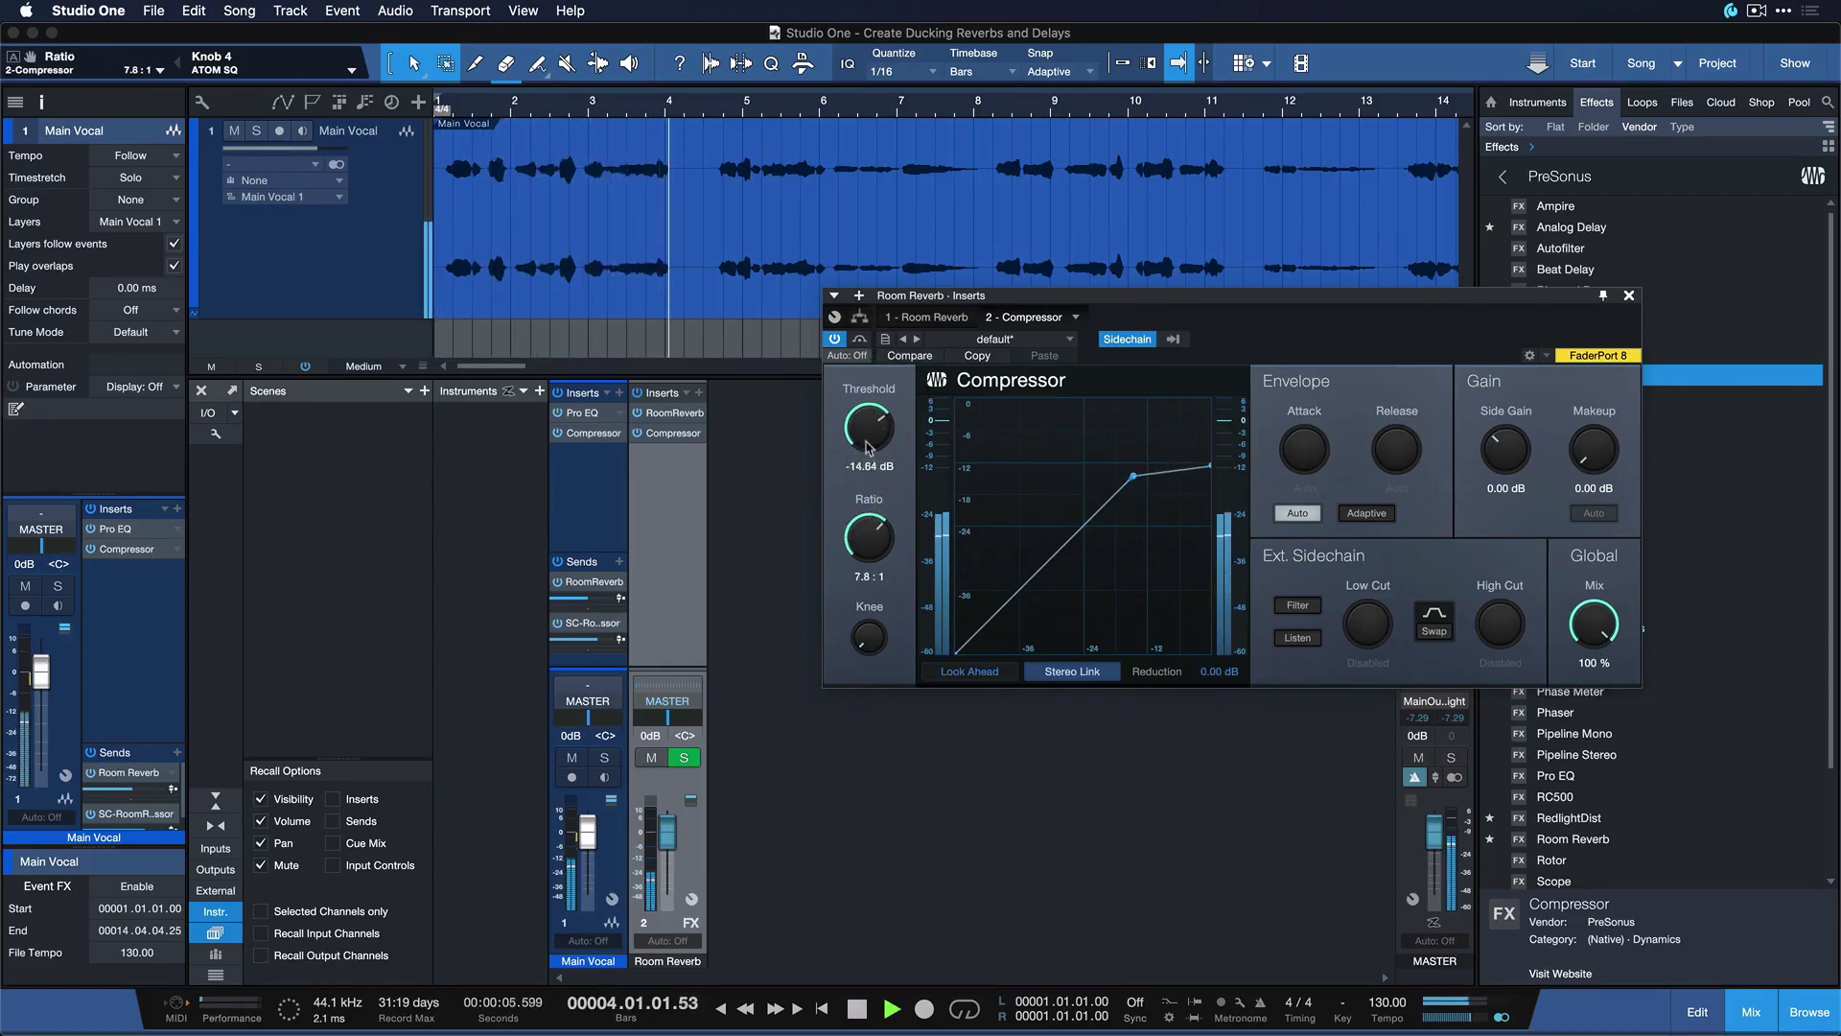
pyautogui.press('space')
pyautogui.moveTo(867, 446); pyautogui.dragTo(864, 450)
pyautogui.press('space')
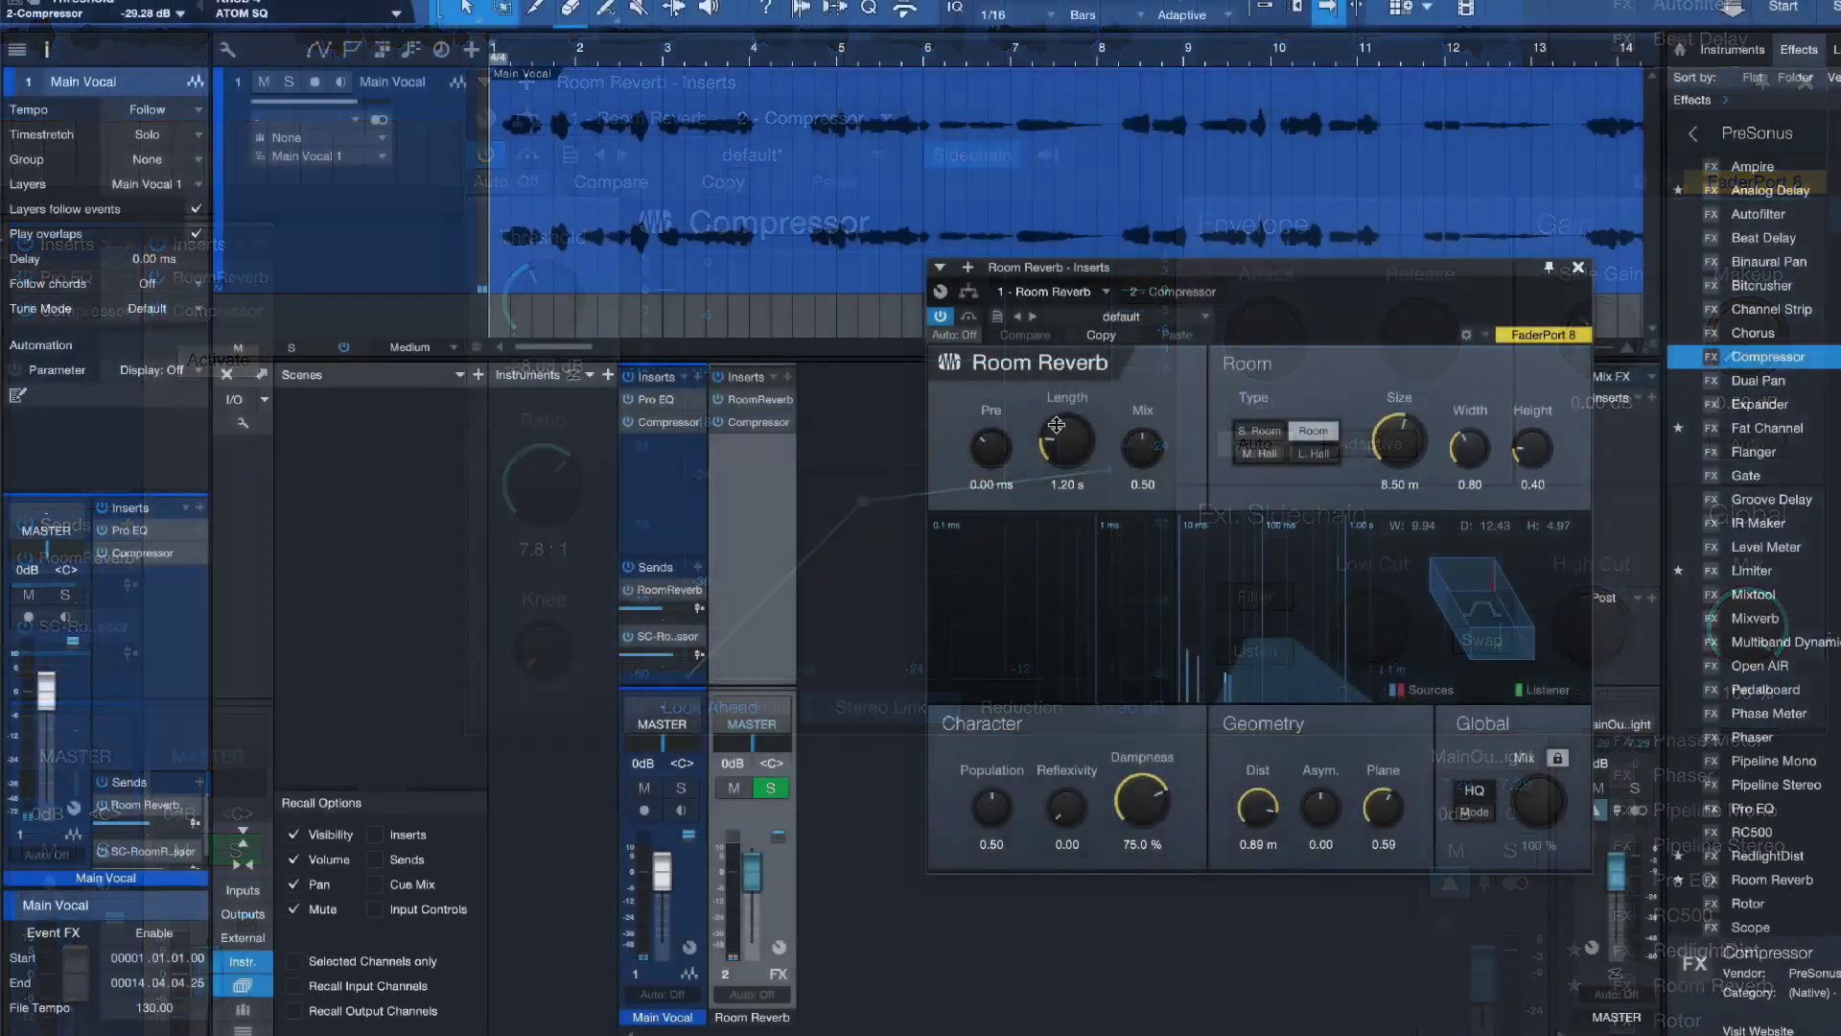
# Step: Set reverb length to 4.50 s and Compressor threshold to -30.24 dB, comparing with bypass
pyautogui.moveTo(1061, 394)
pyautogui.mouseDown()
pyautogui.moveTo(1061, 460)
pyautogui.moveTo(984, 433)
pyautogui.mouseUp()
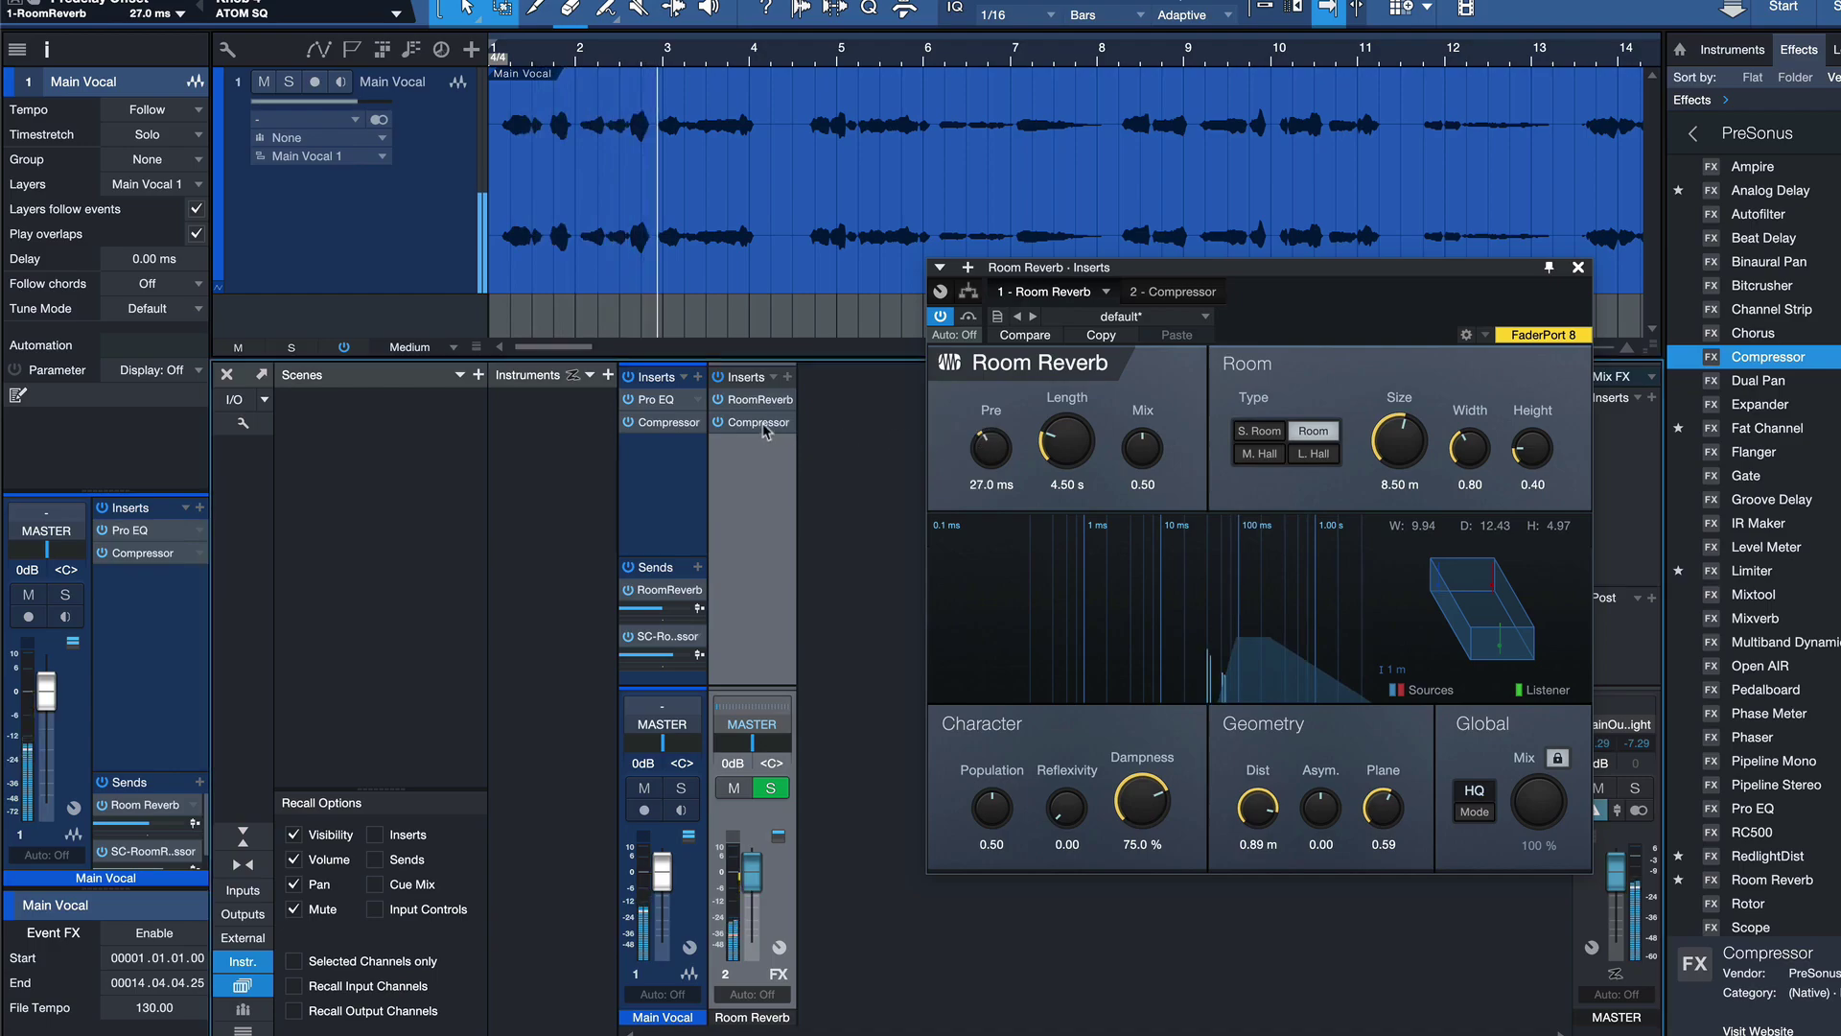
pyautogui.click(1182, 291)
pyautogui.moveTo(1003, 428); pyautogui.dragTo(1004, 433)
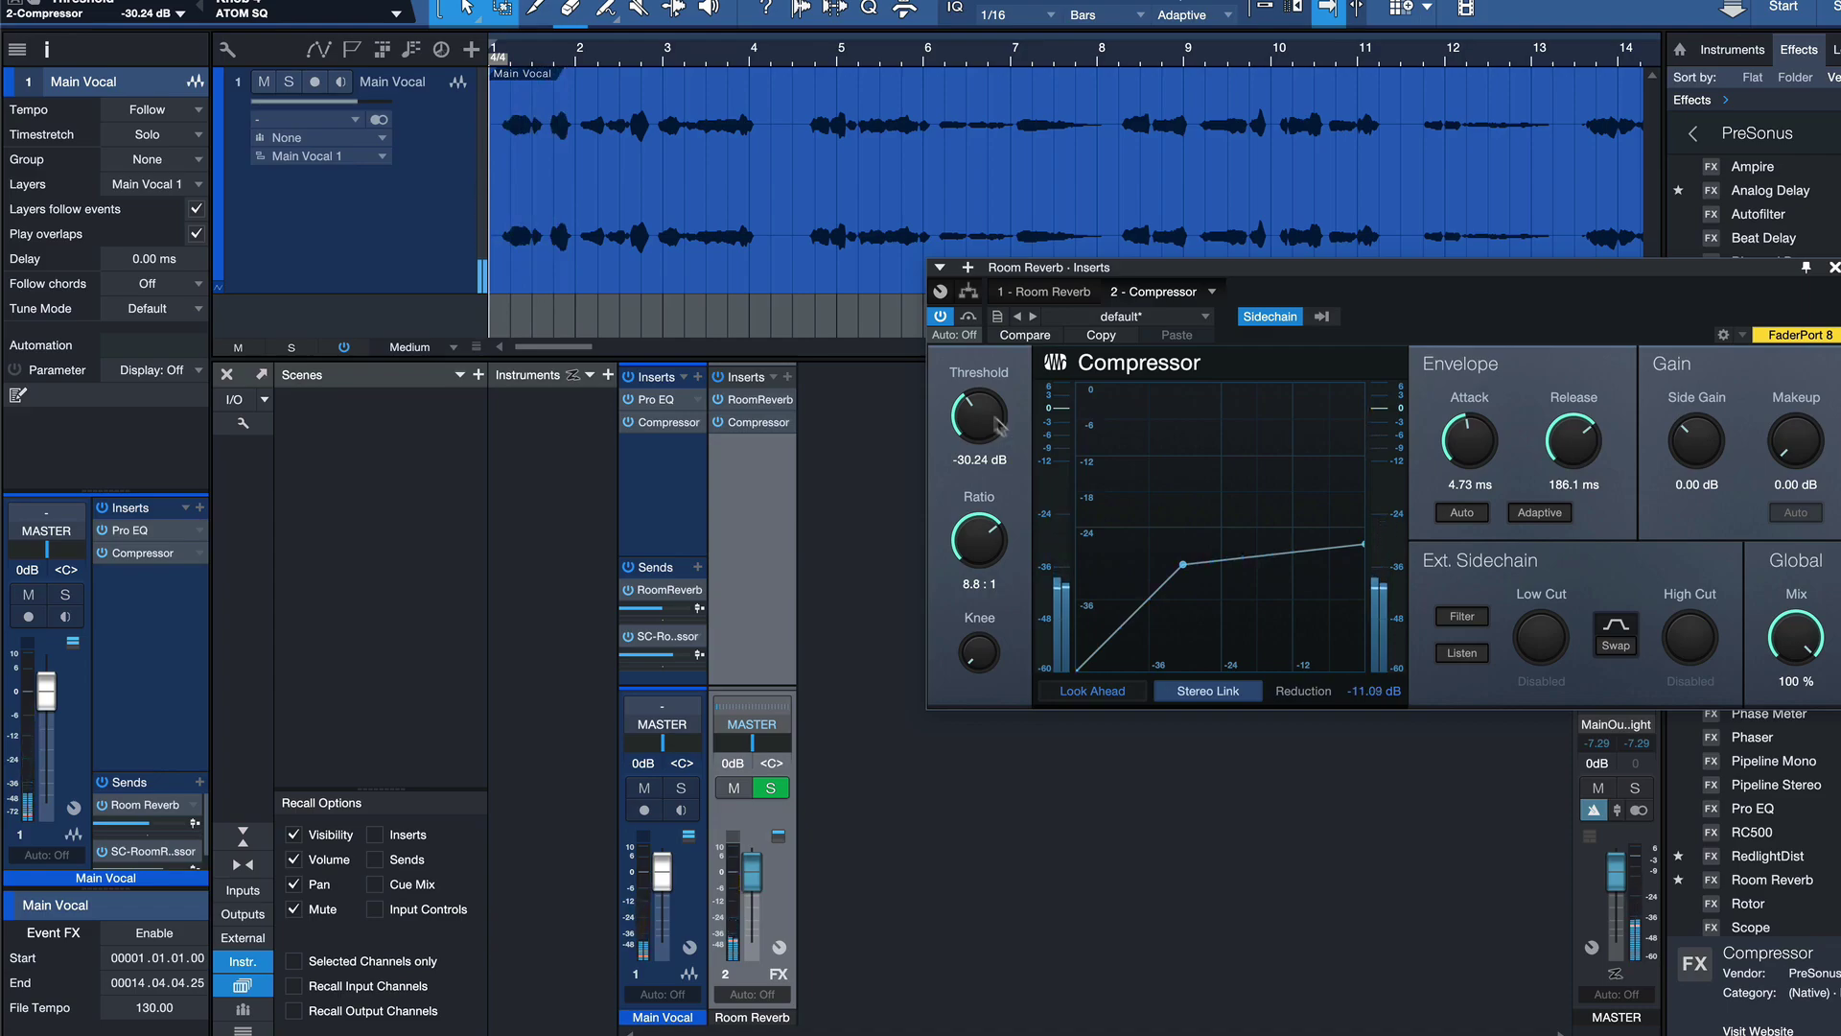
pyautogui.click(940, 316)
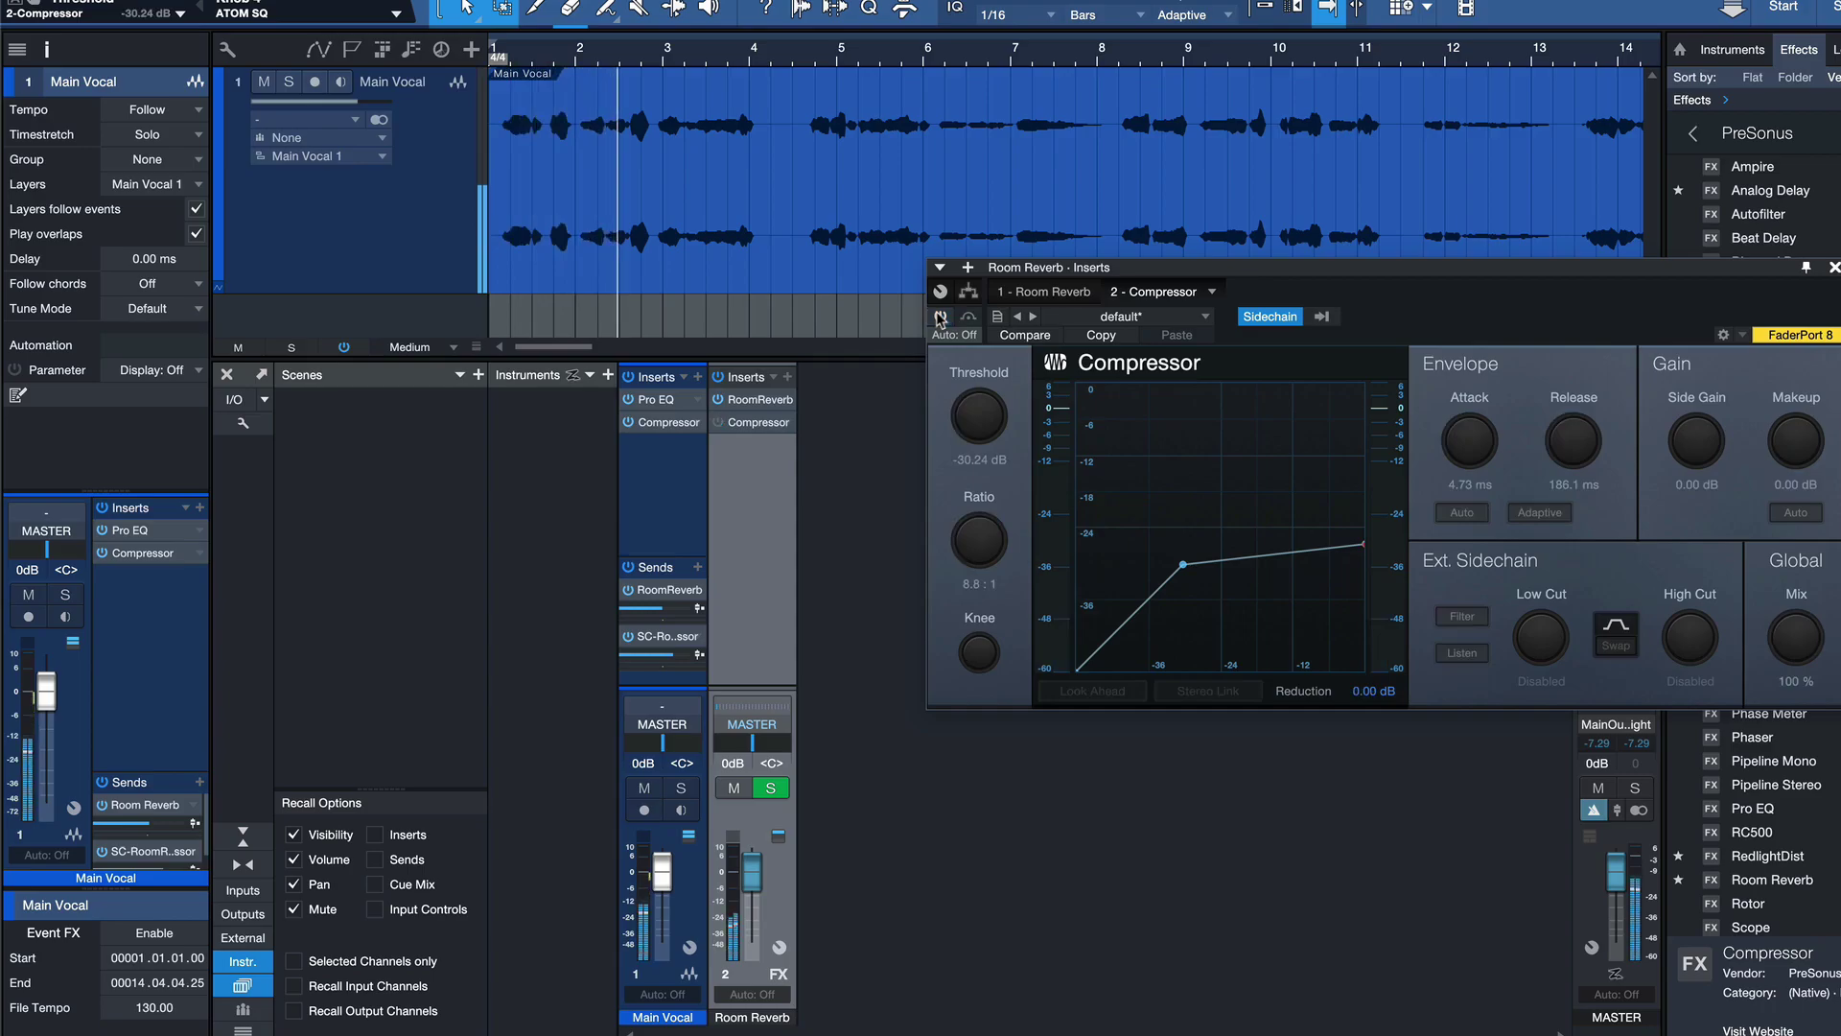
pyautogui.click(939, 316)
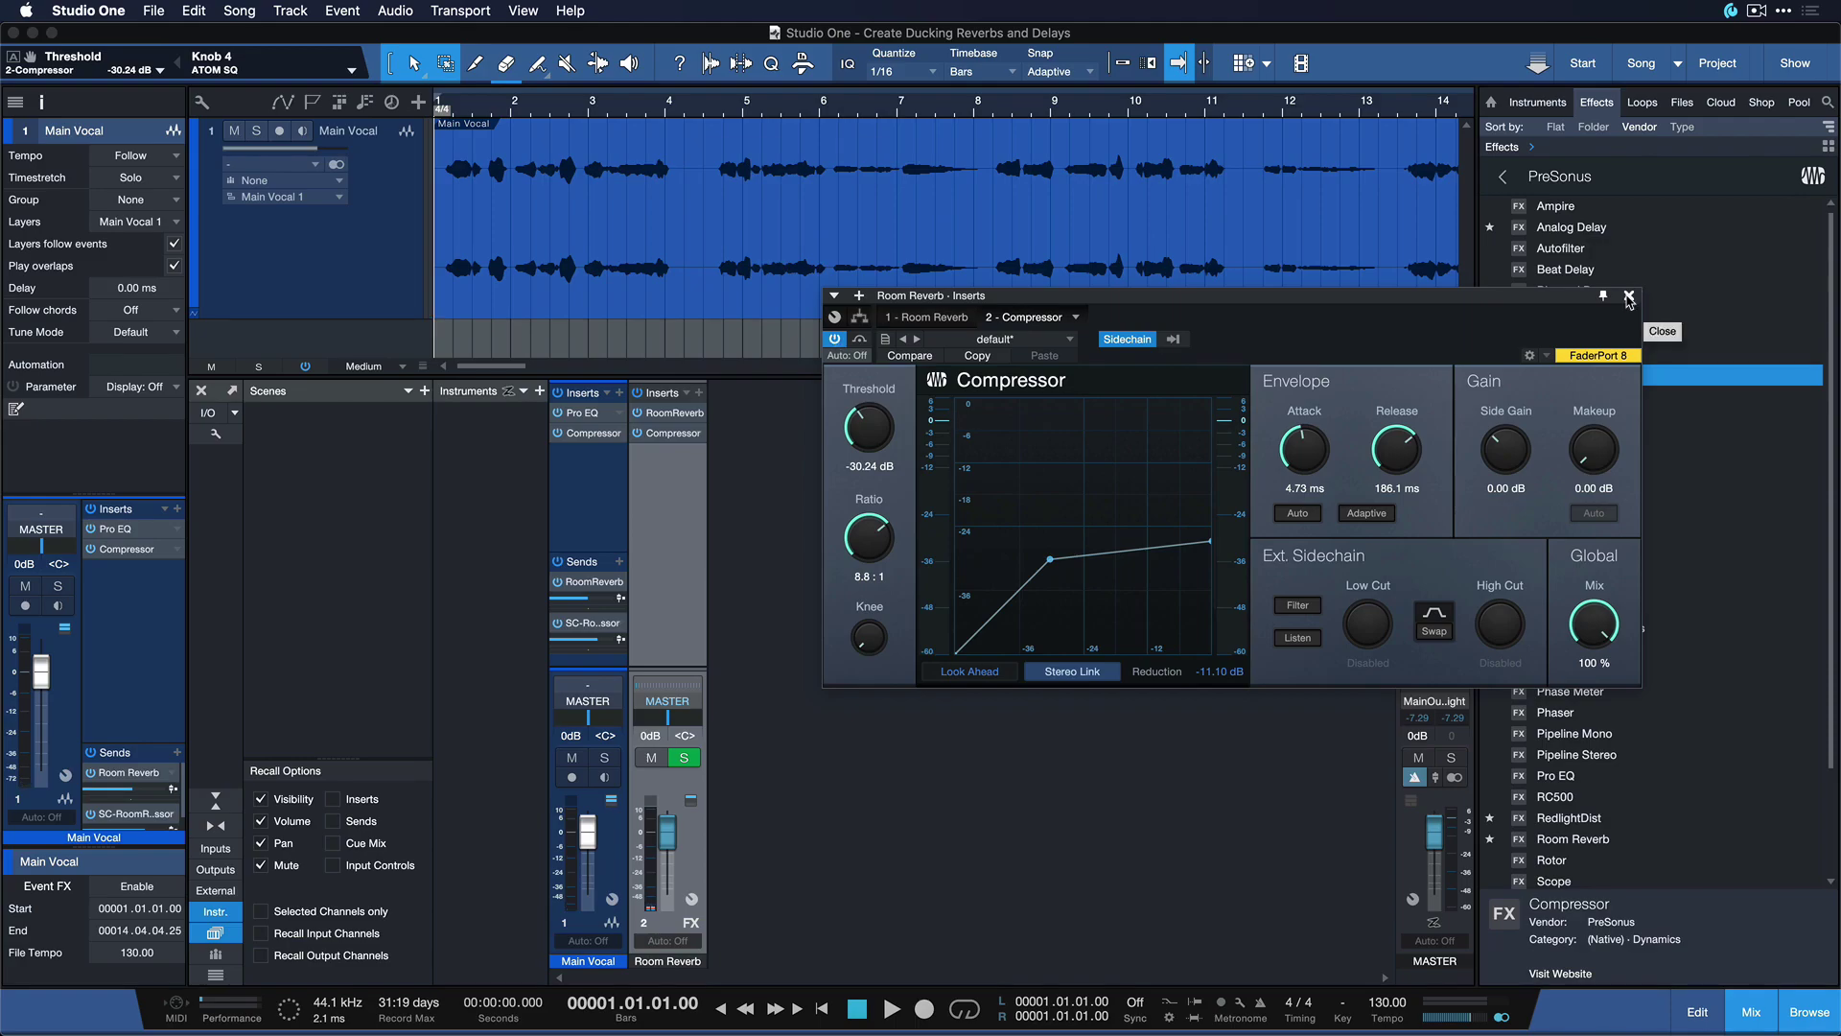
# Step: Insert Analog Delay ahead of the Compressor, right after Room Reverb, on the FX channel
pyautogui.click(1629, 297)
pyautogui.click(1569, 228)
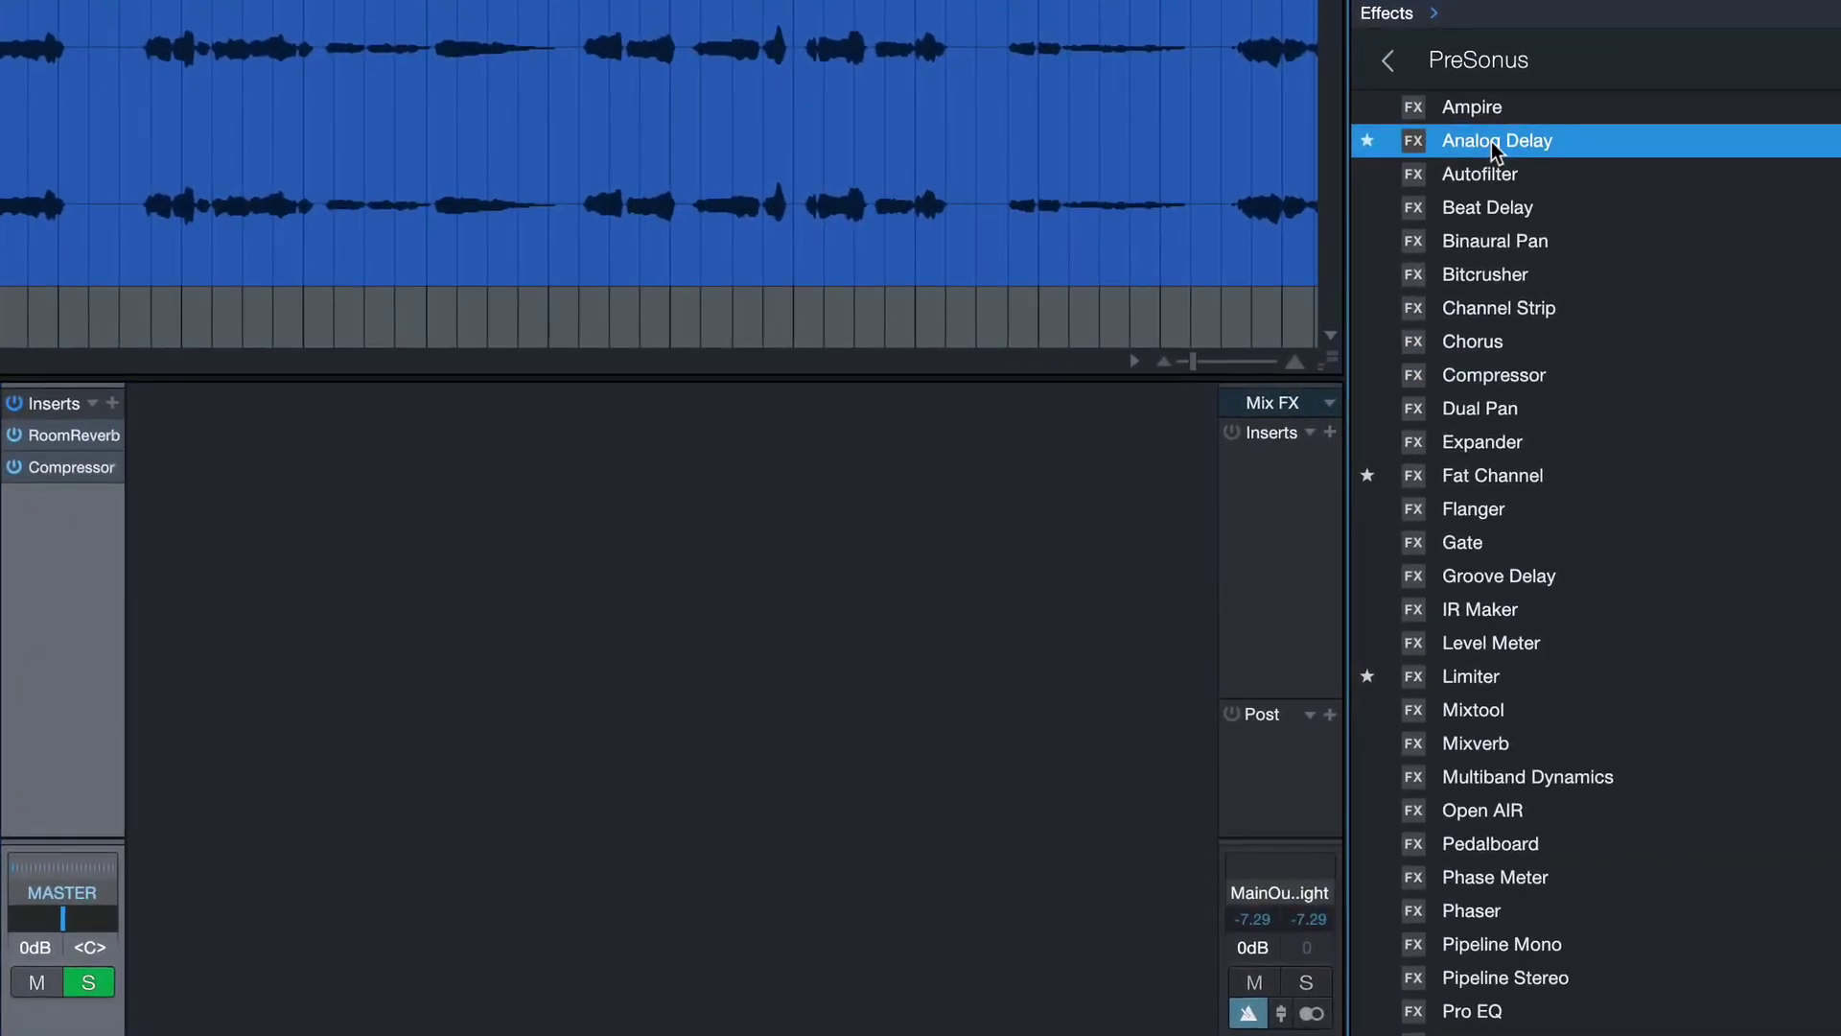
pyautogui.moveTo(1492, 141); pyautogui.dragTo(87, 466)
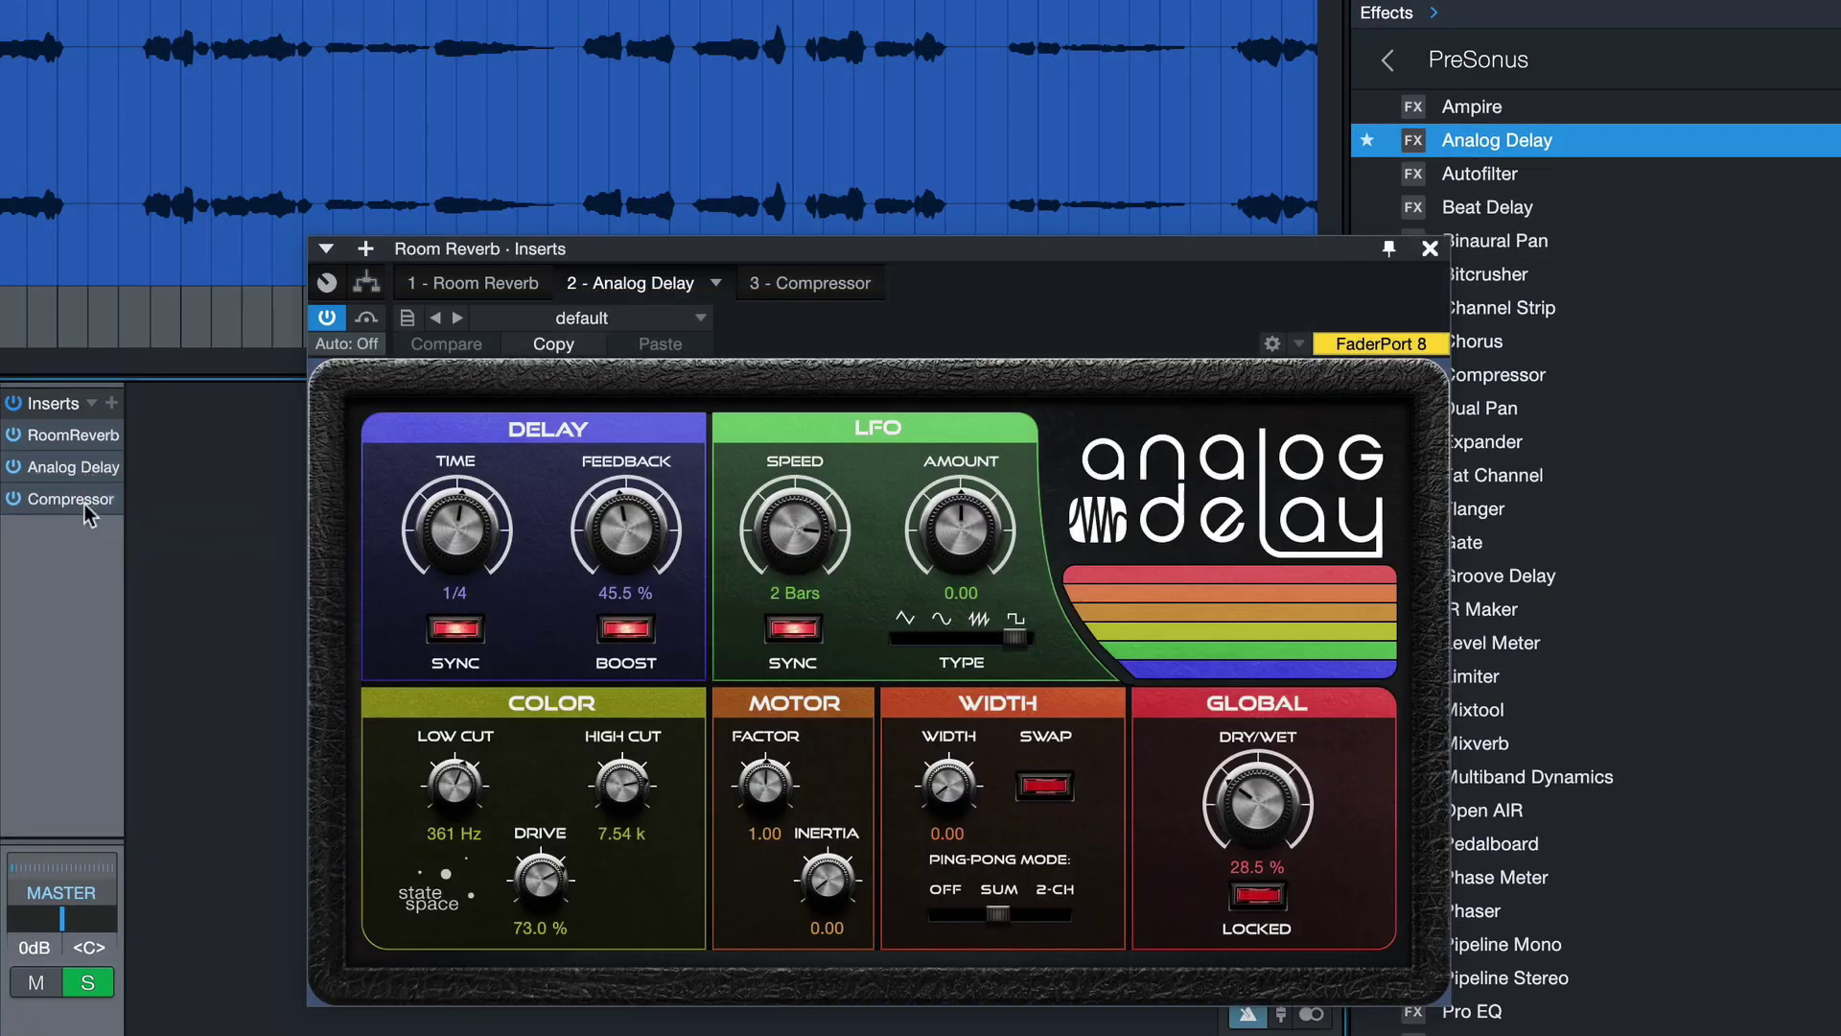
pyautogui.click(85, 503)
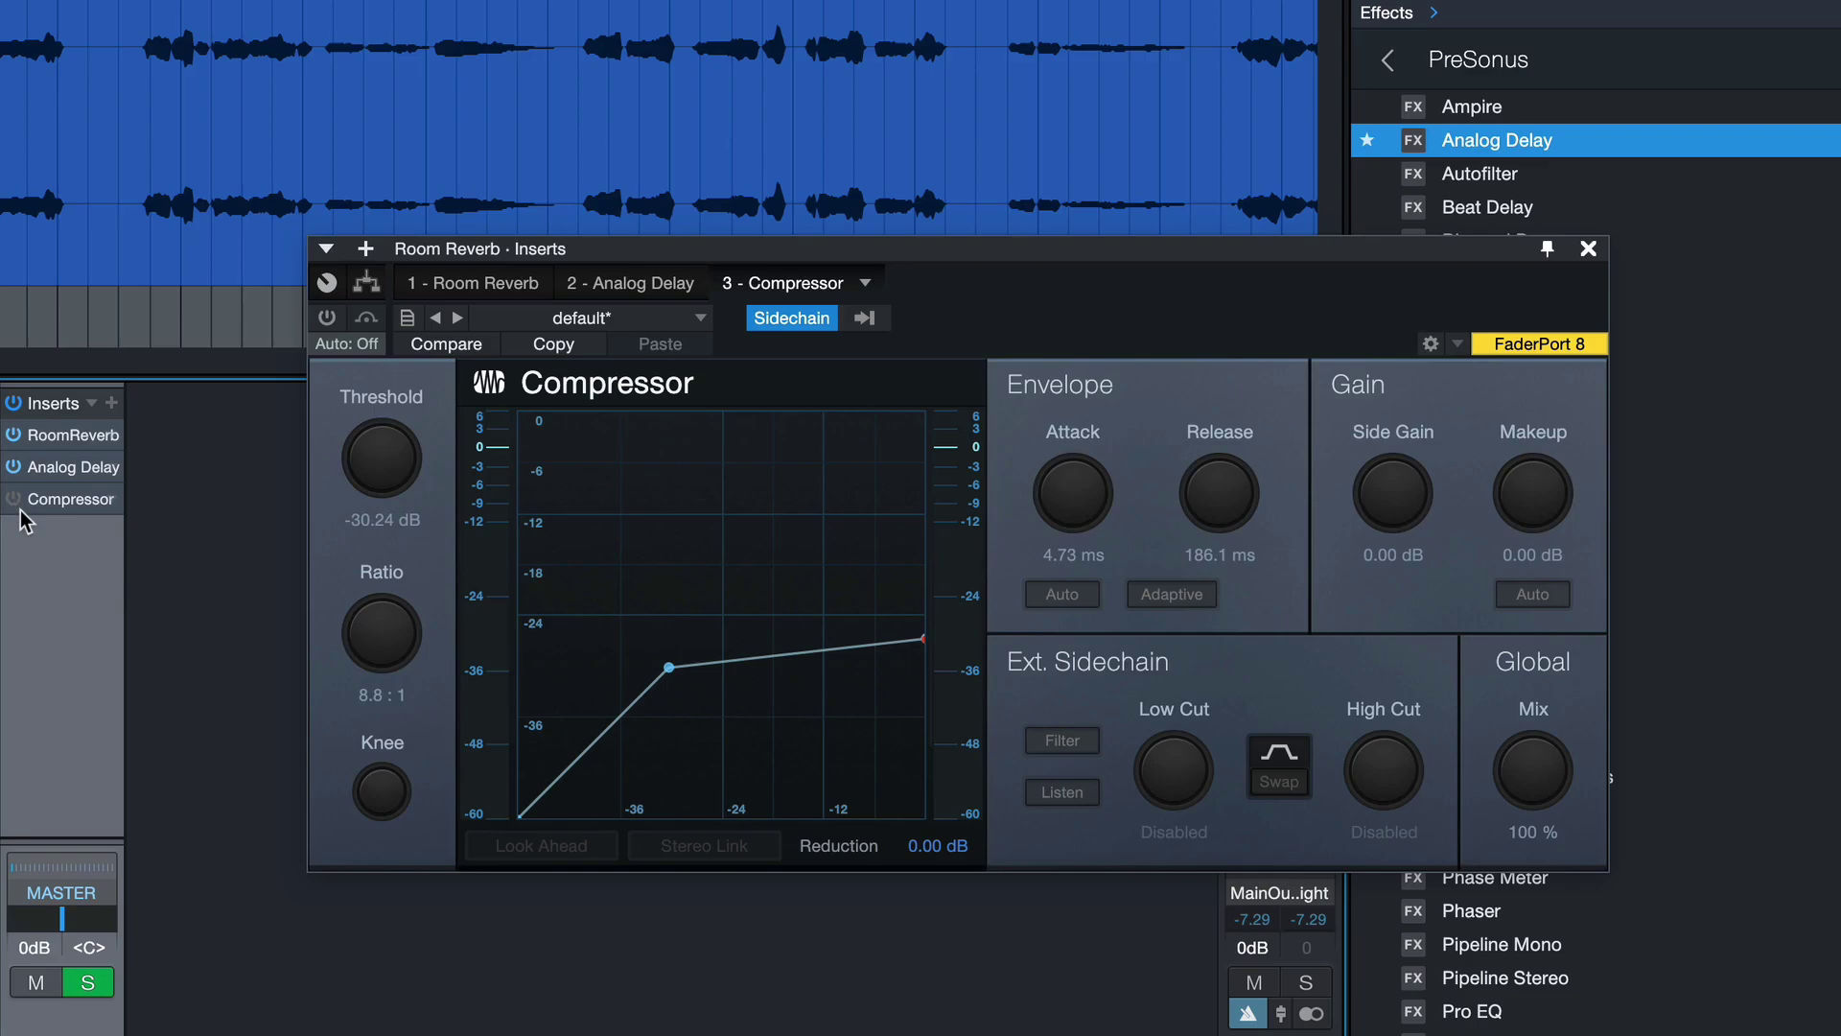
pyautogui.click(13, 498)
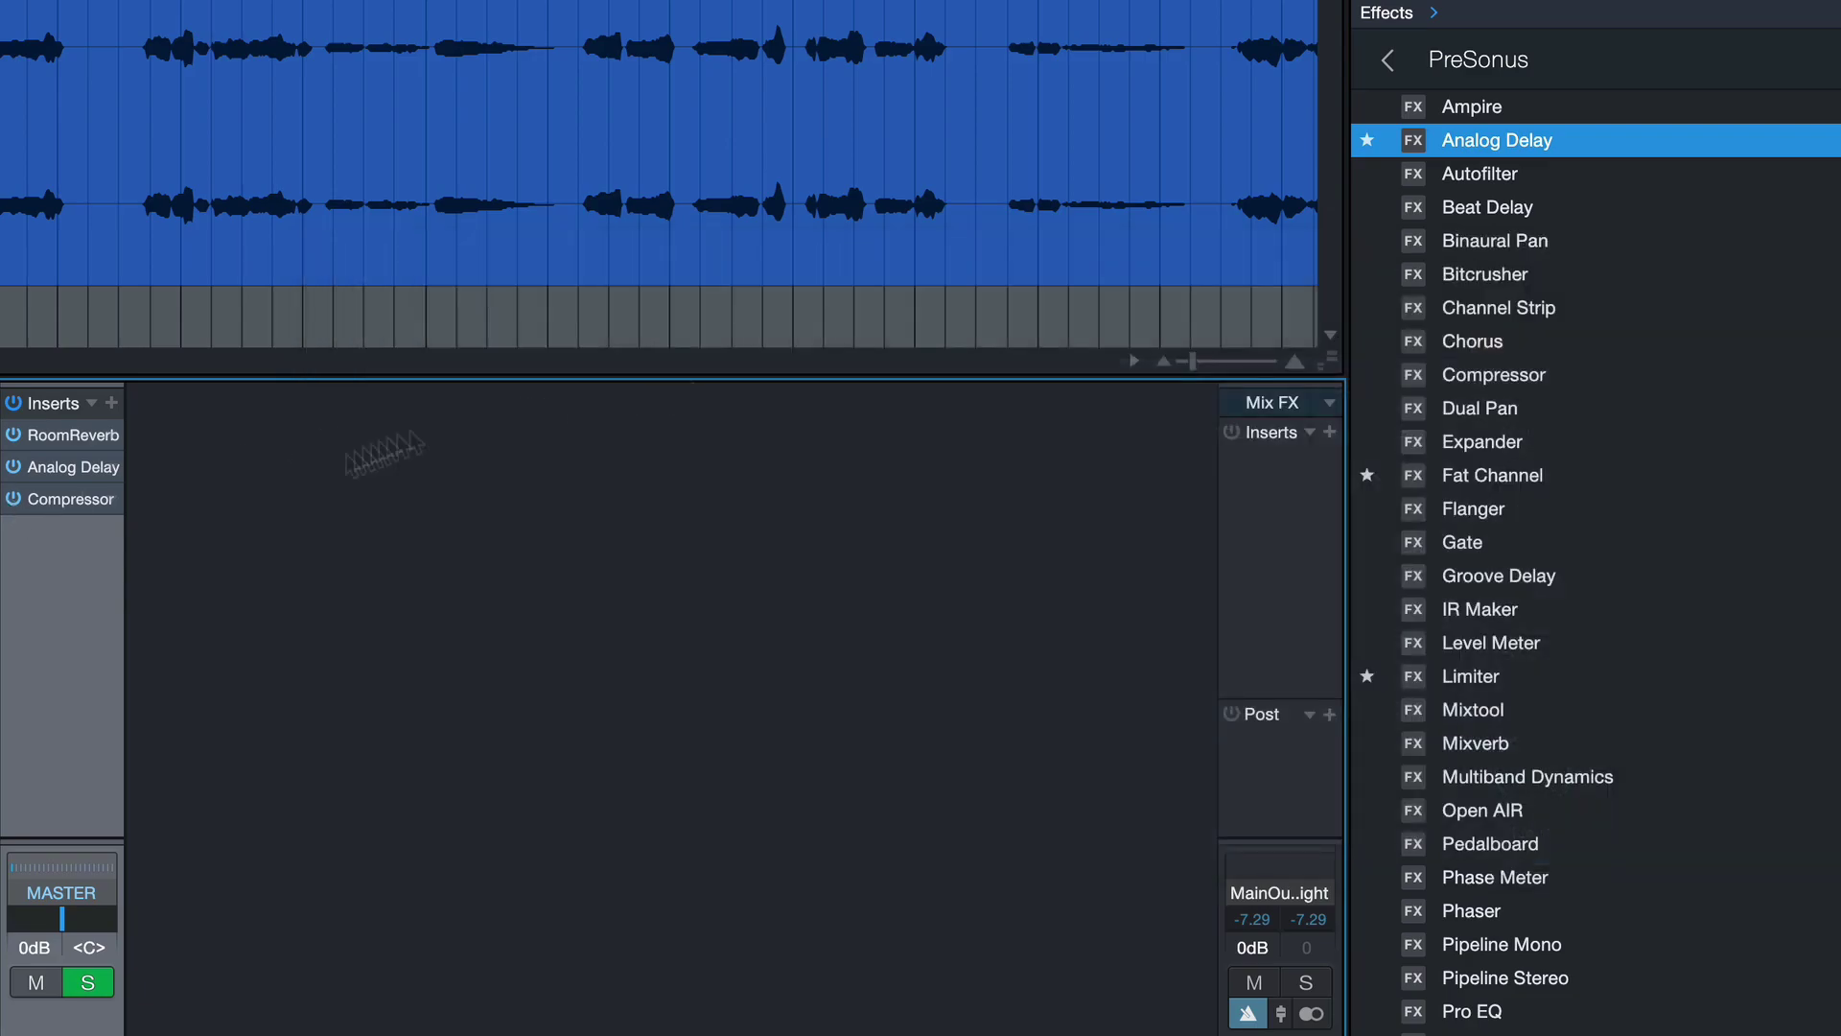
# Step: Reopen the ducking Compressor's editor from the Room Reverb channel inserts
pyautogui.rightClick(113, 501)
pyautogui.press('Escape')
pyautogui.doubleClick(96, 499)
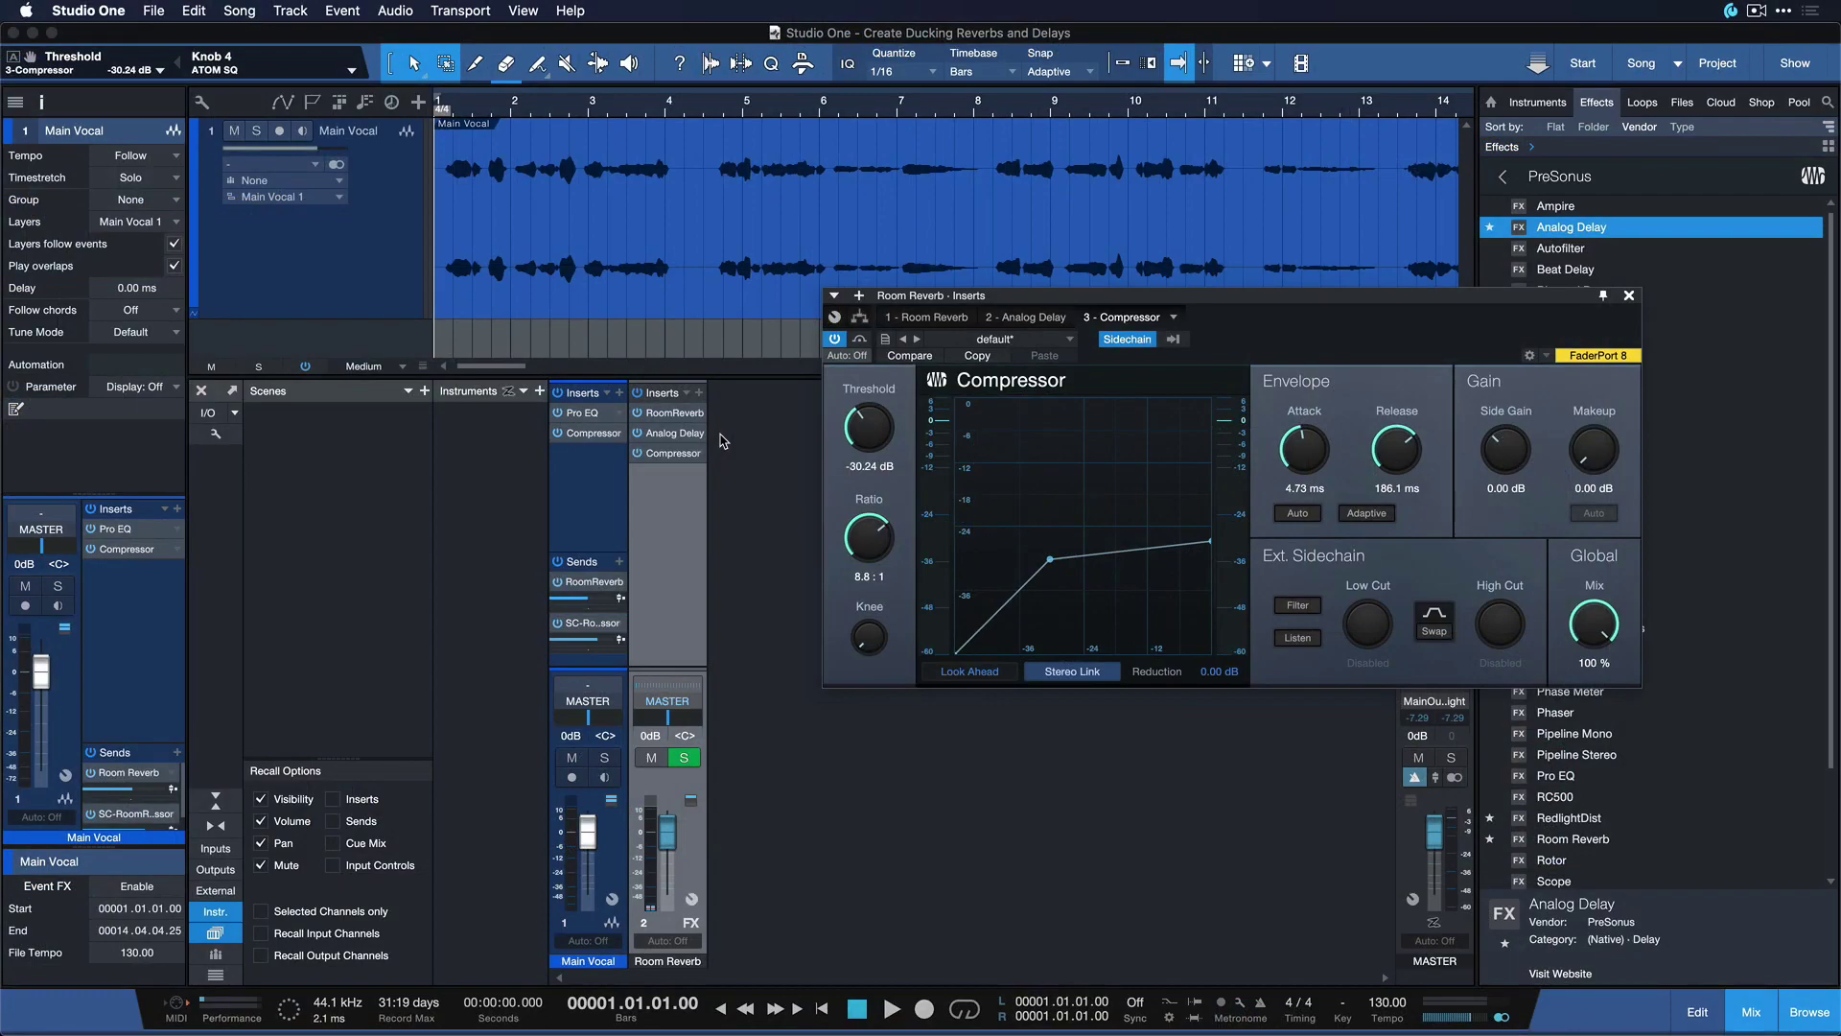
pyautogui.press('space')
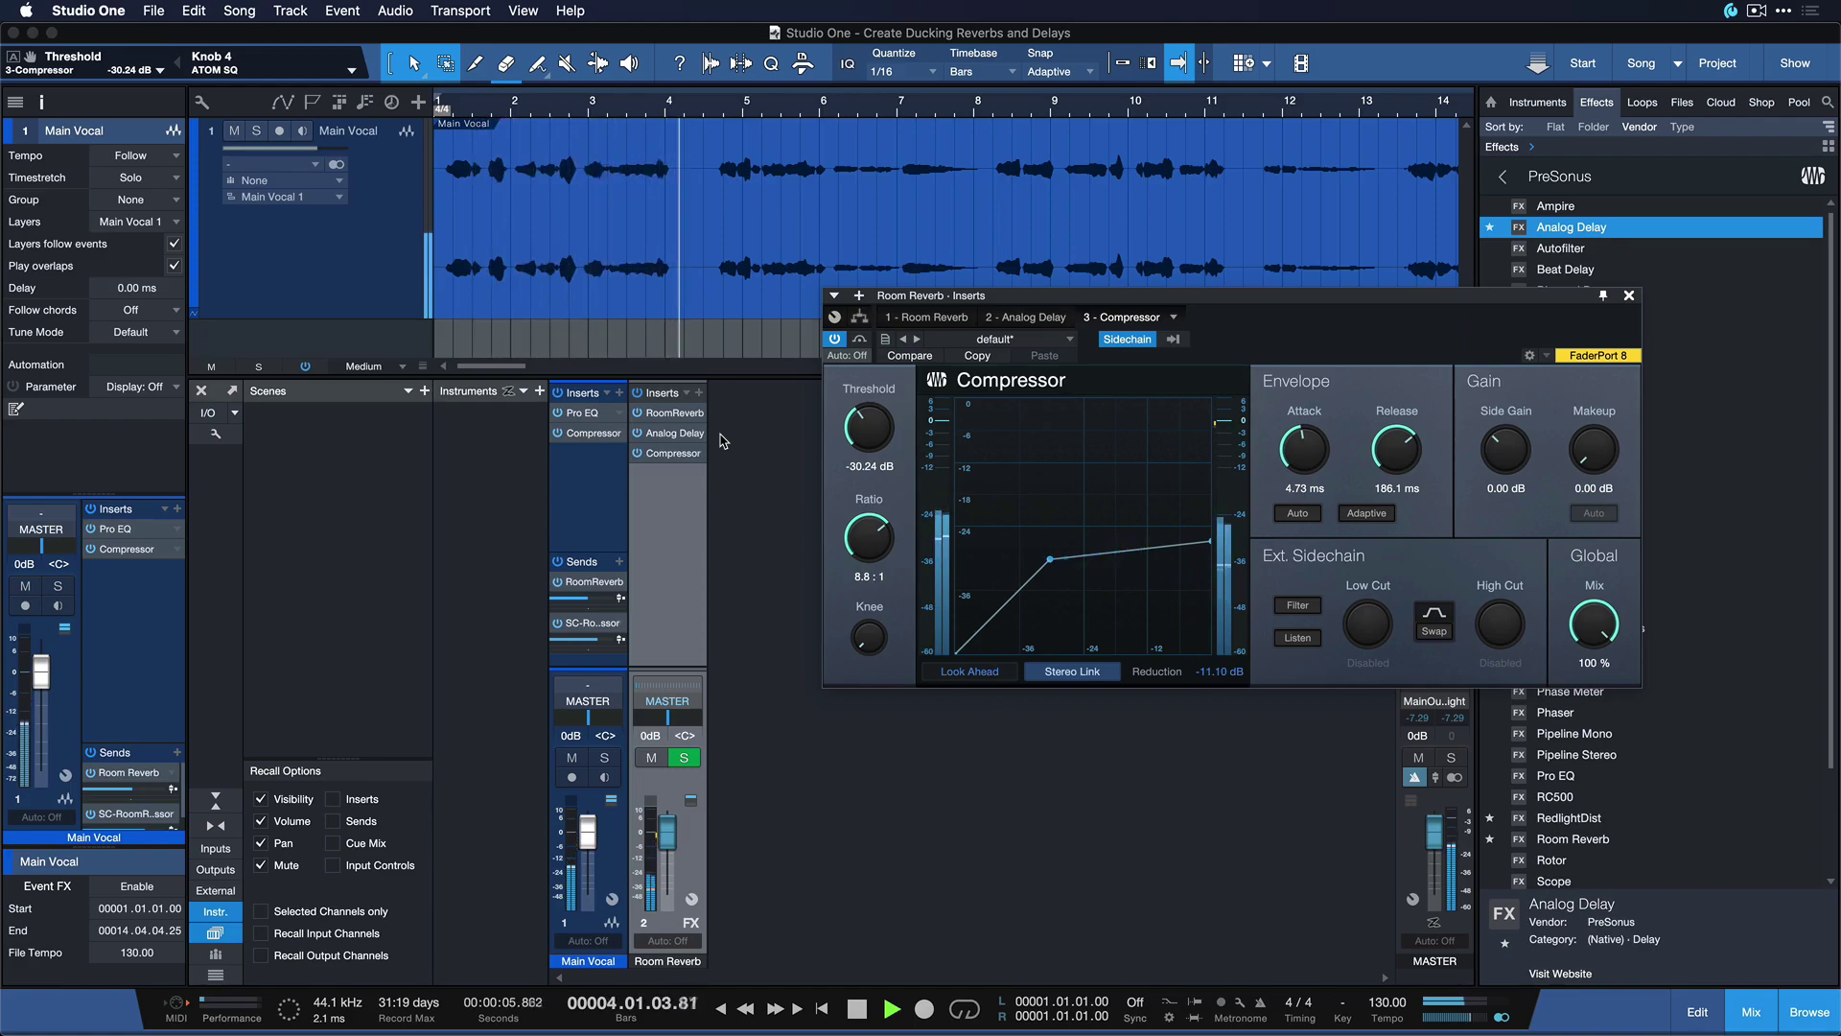
pyautogui.press('space')
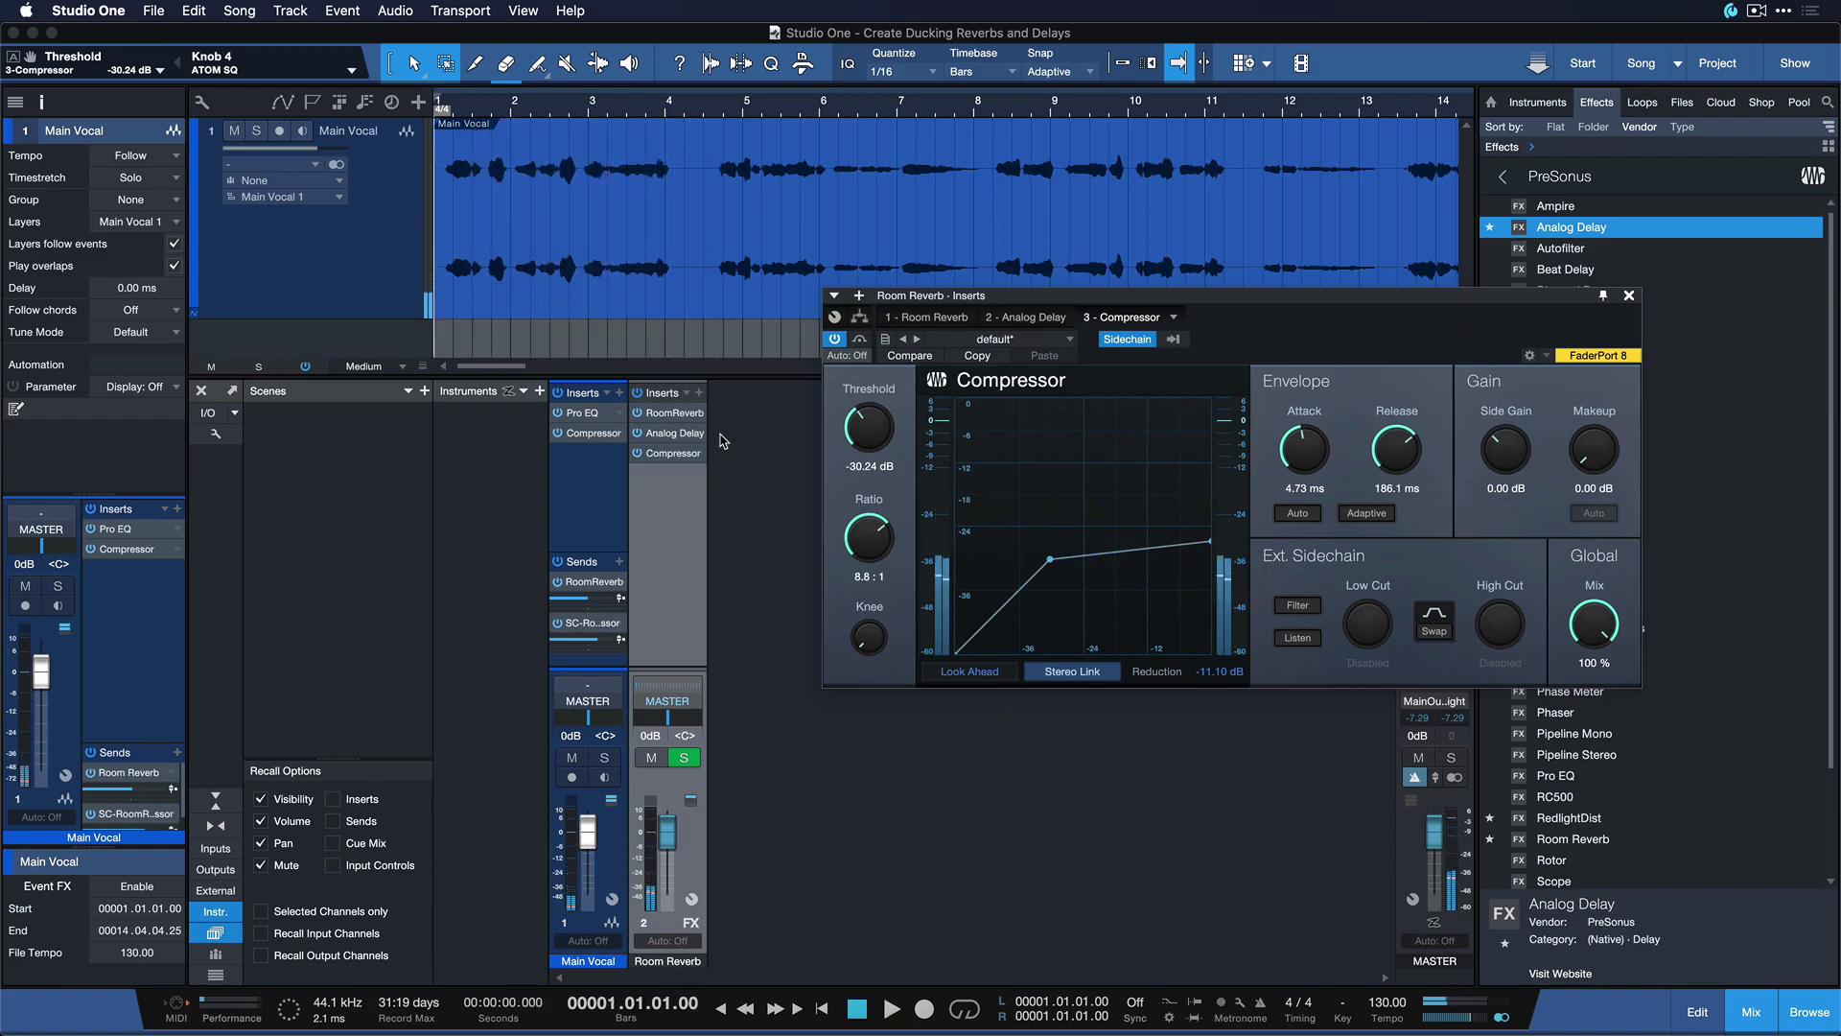